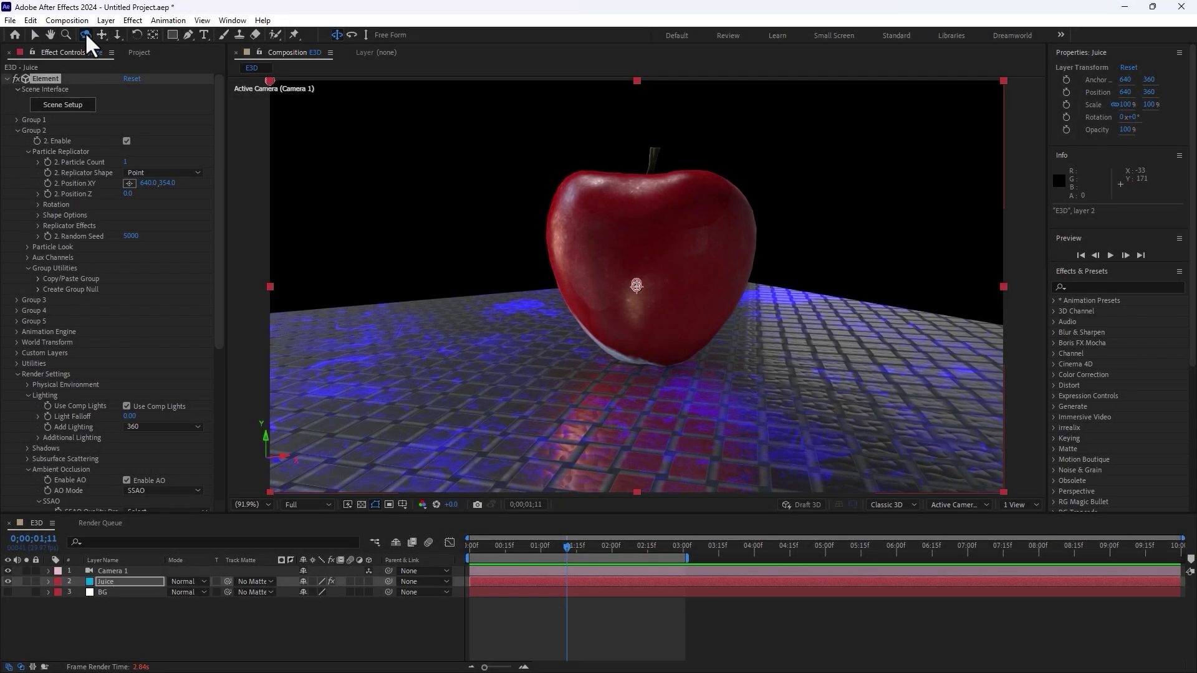
Orbit Camera 1 to view the finished apple on its tiled floor from another angle.
drag(559, 203, 547, 178)
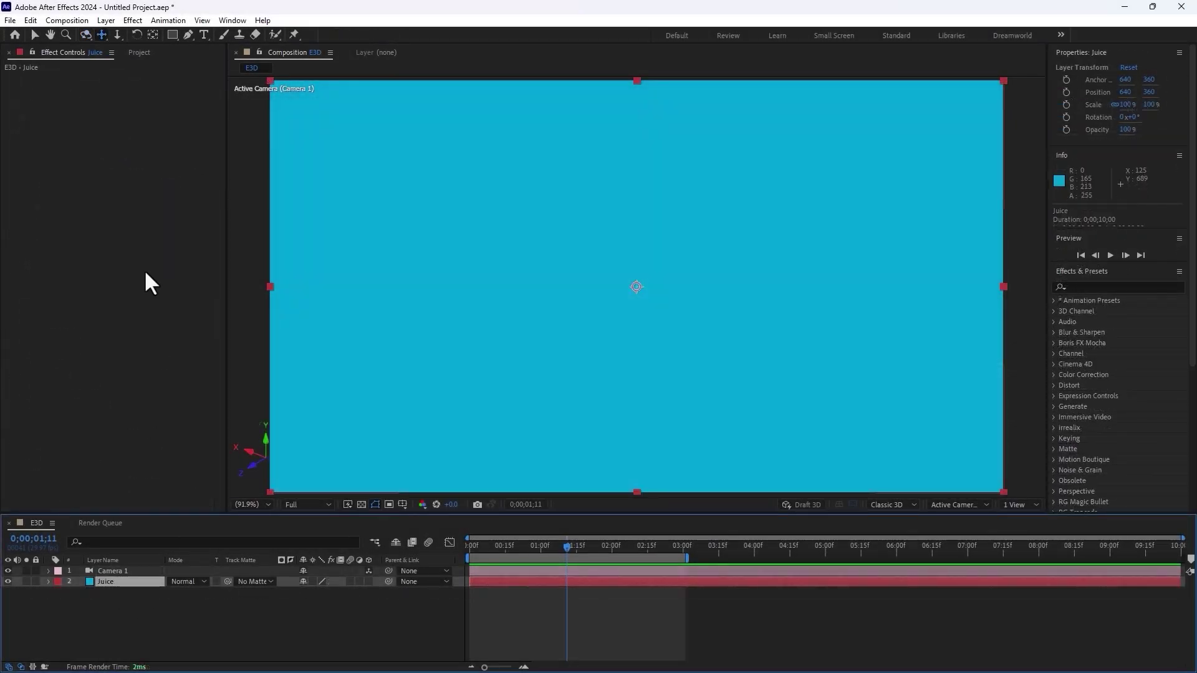
Apply the Video Copilot Element effect to the Juice layer from the Effect menu.
click(133, 20)
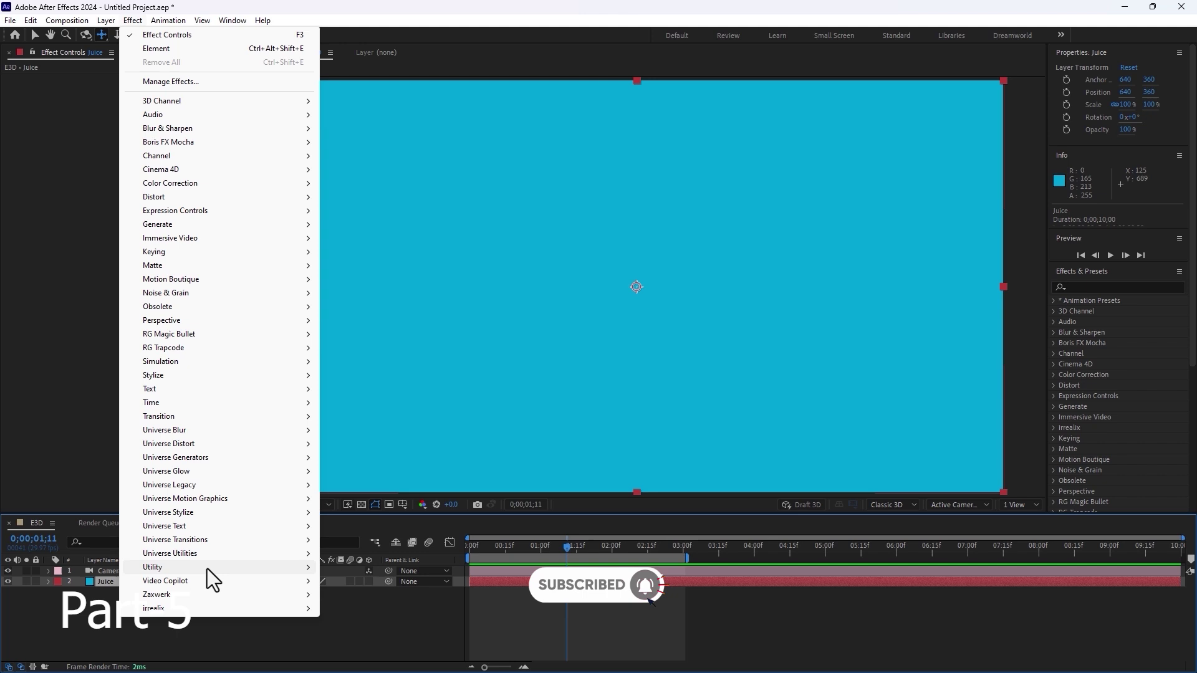
mouse_move(212, 581)
click(353, 581)
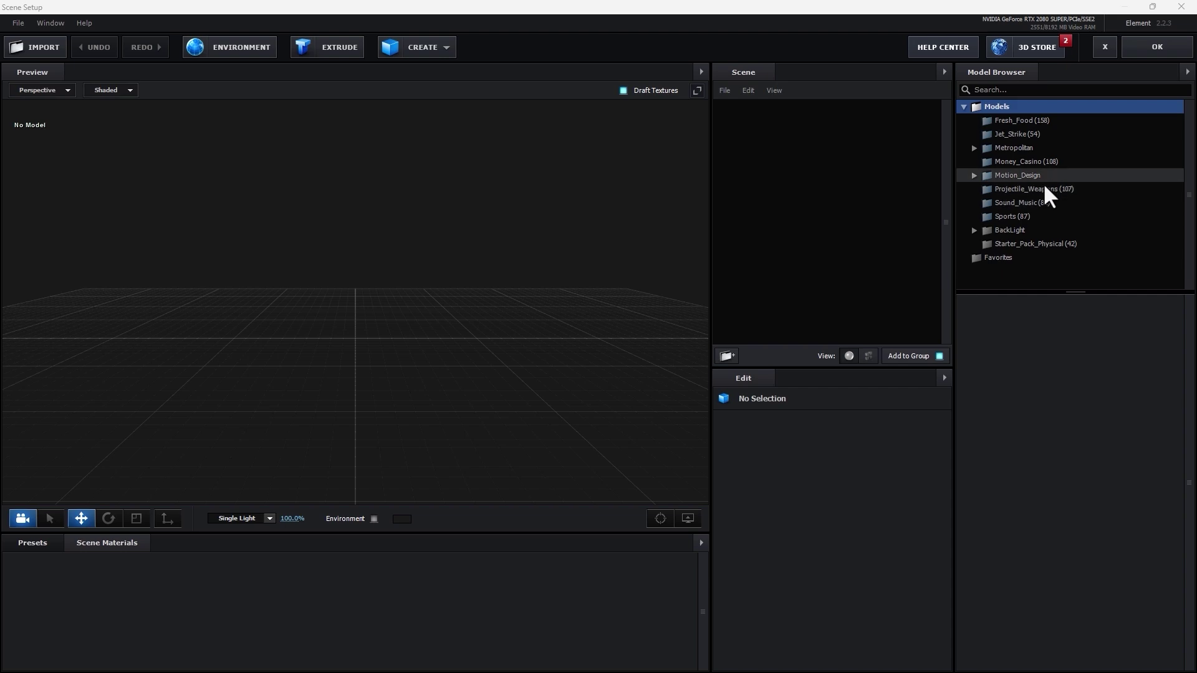
Add the apple_red model from Fresh_Food, replacing a green apple added by mistake.
click(1032, 119)
scroll(1077, 454, down, 12)
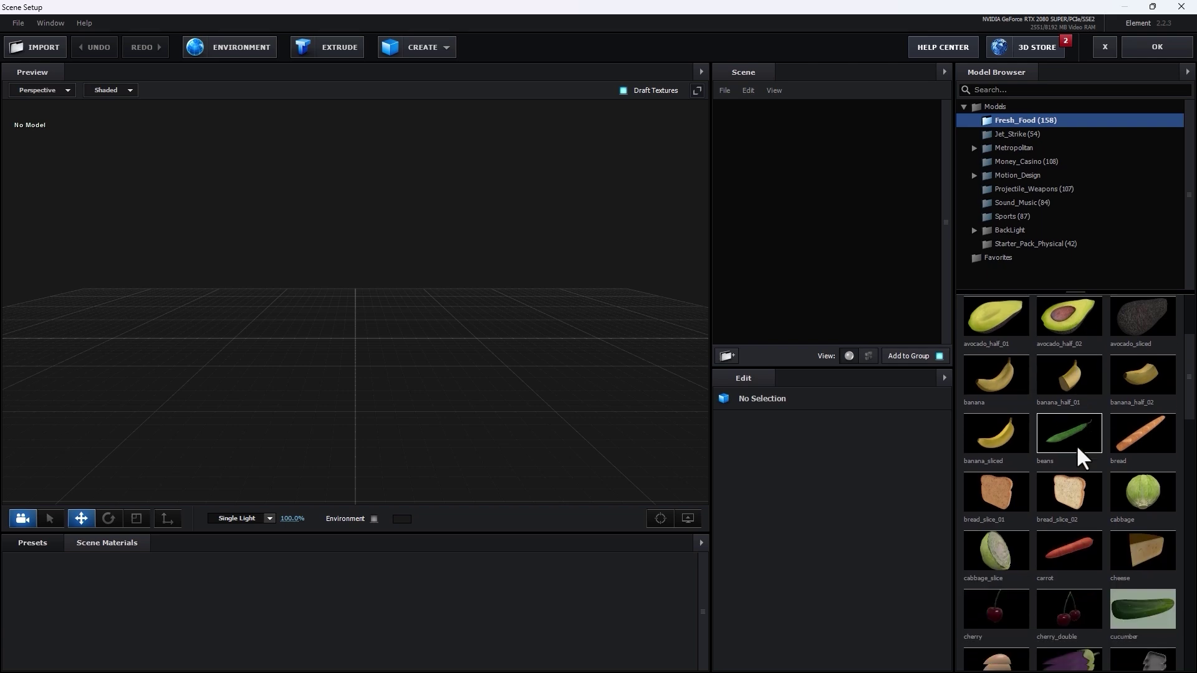
scroll(1080, 457, down, 15)
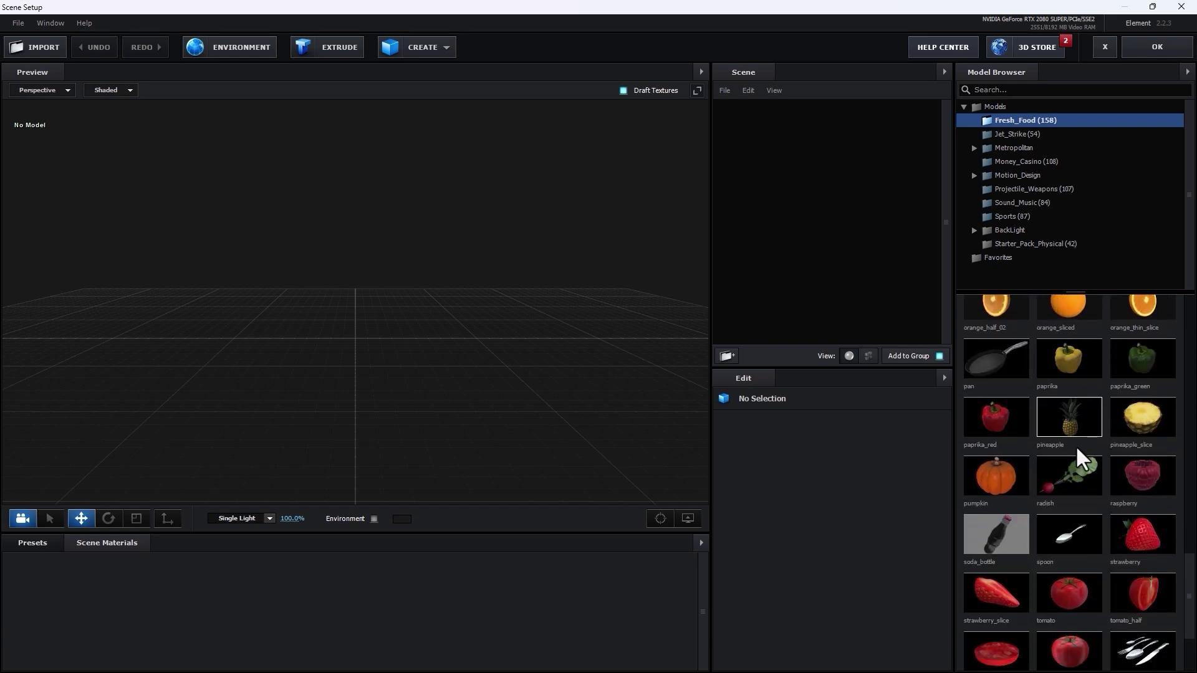
scroll(1082, 459, up, 20)
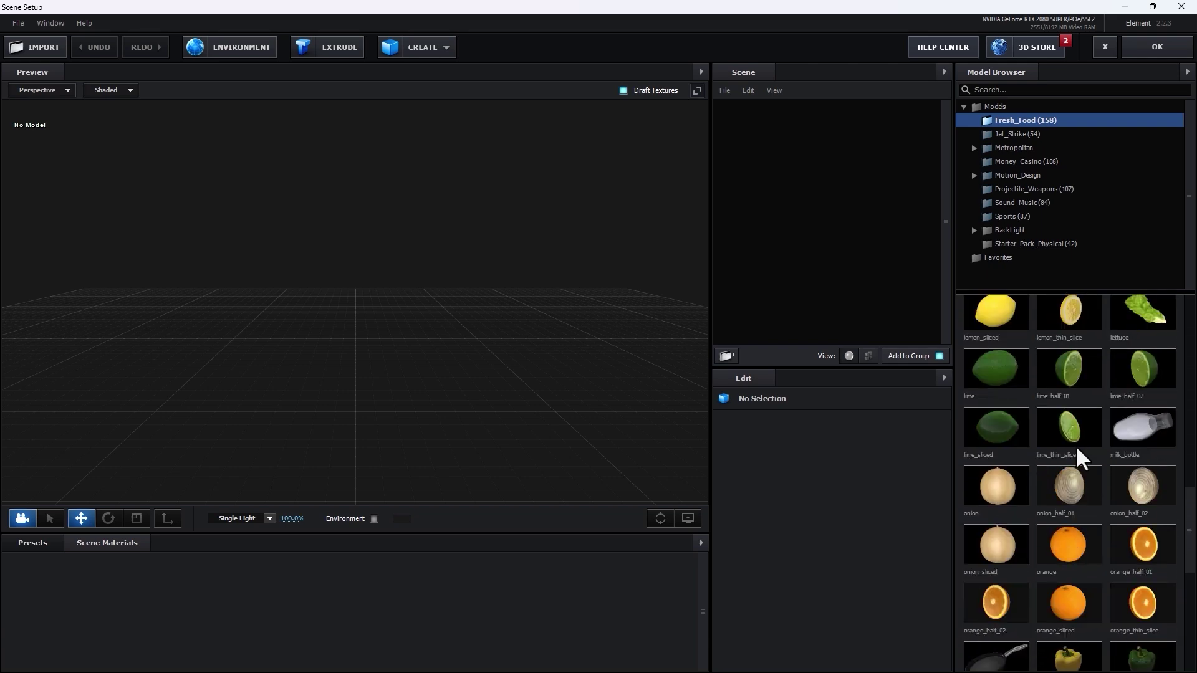
scroll(1081, 460, up, 6)
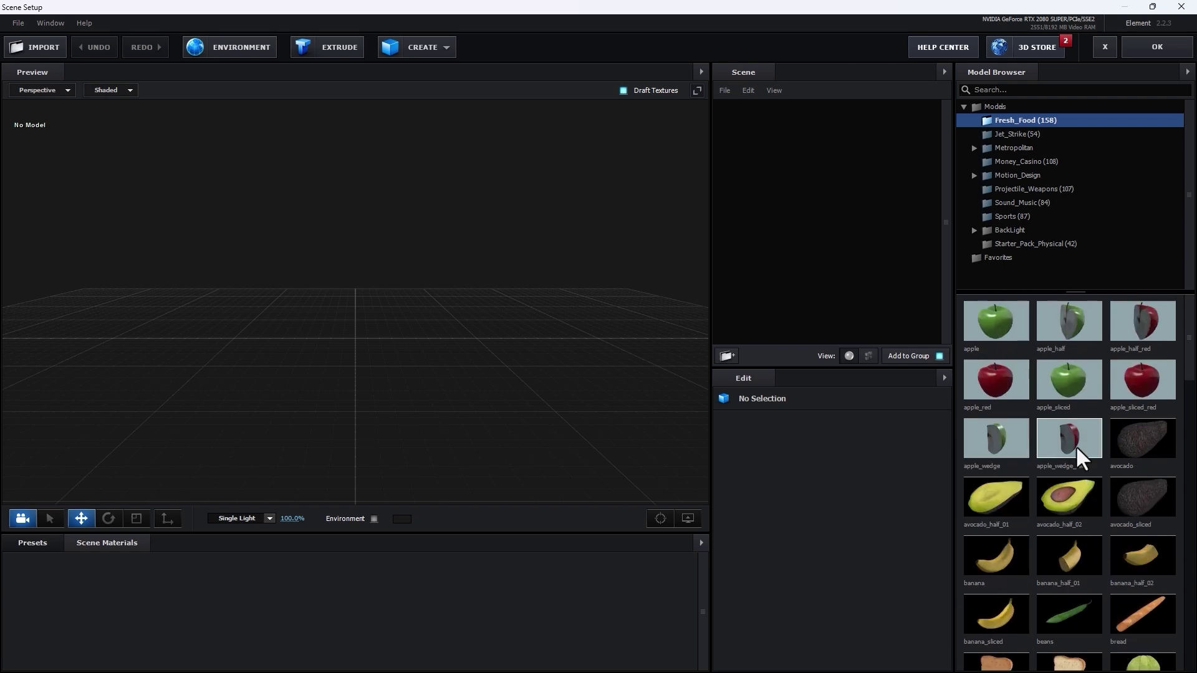
click(1010, 323)
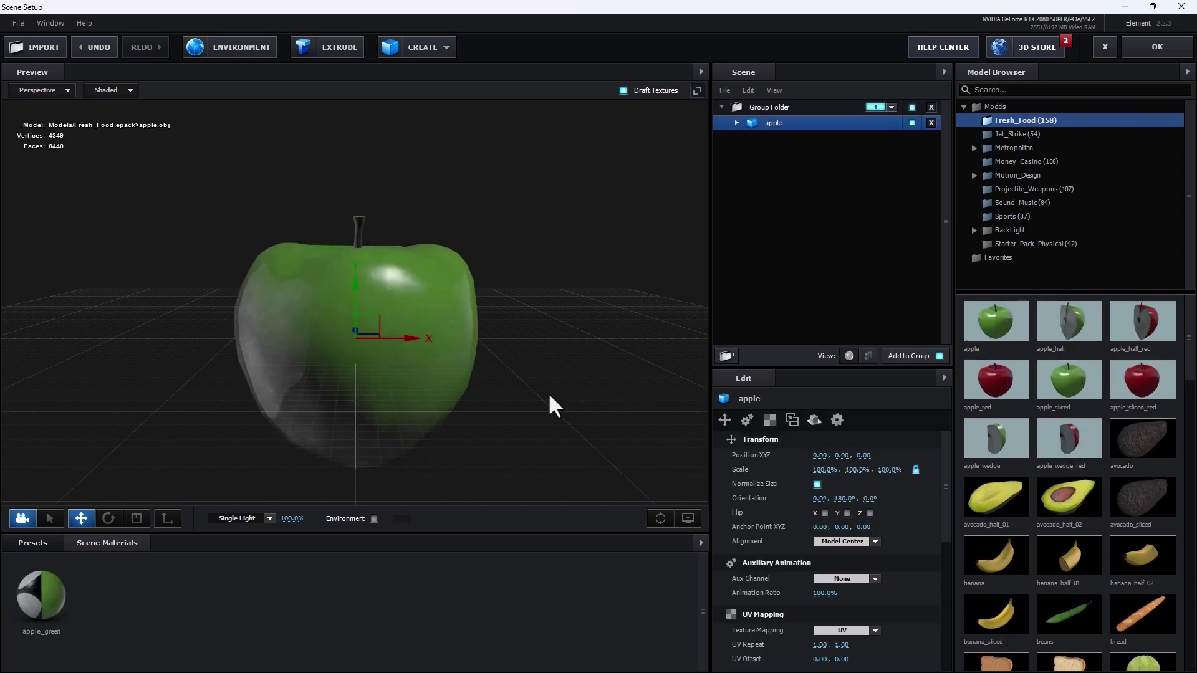
drag(583, 399, 542, 417)
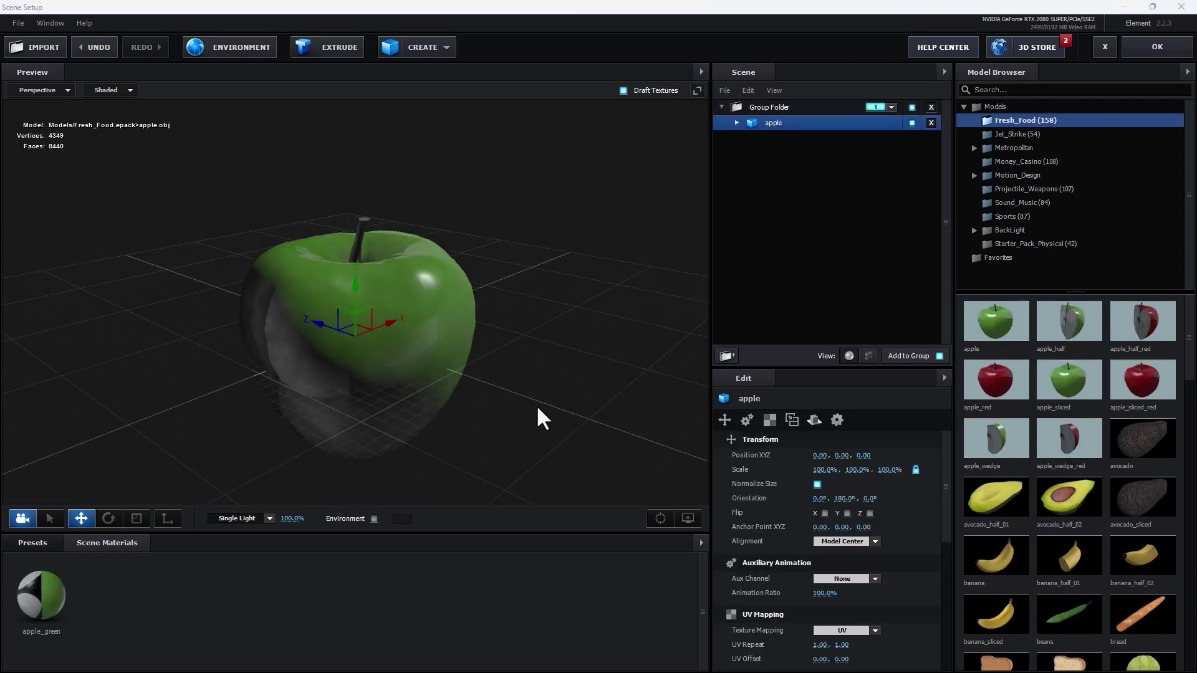
click(930, 108)
click(995, 390)
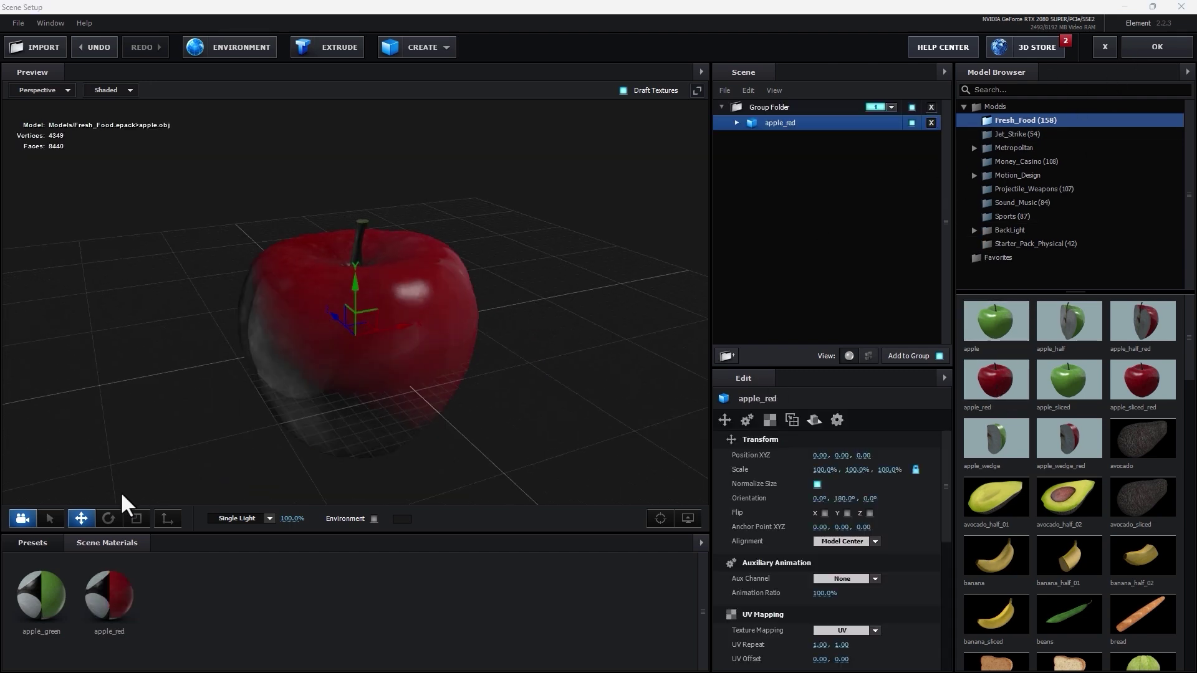
Raise the apple to Y 0.98 and switch the preview lighting to 360.
drag(358, 298, 382, 176)
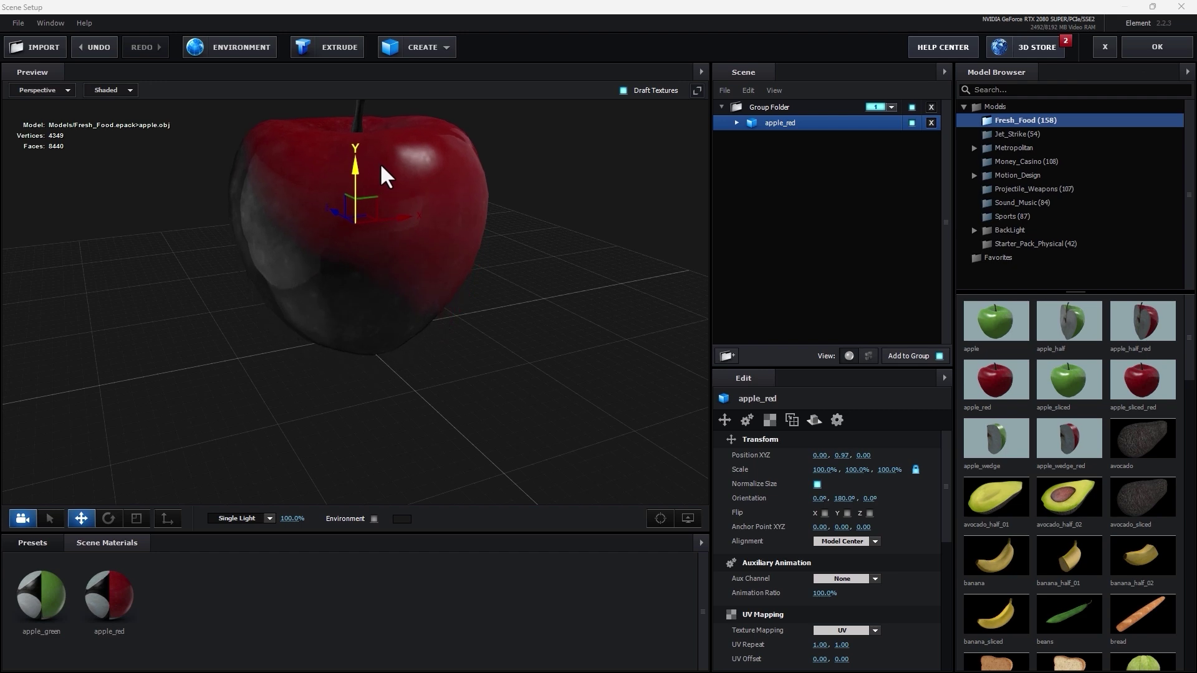
drag(337, 315, 276, 433)
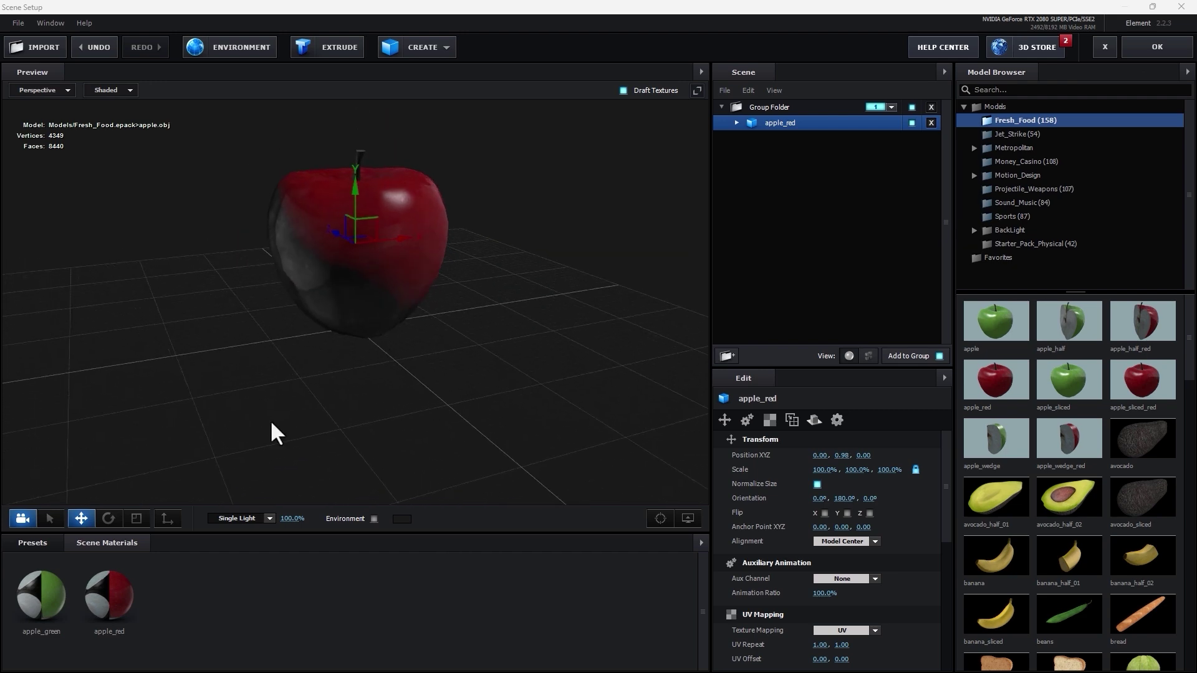
click(264, 521)
click(269, 407)
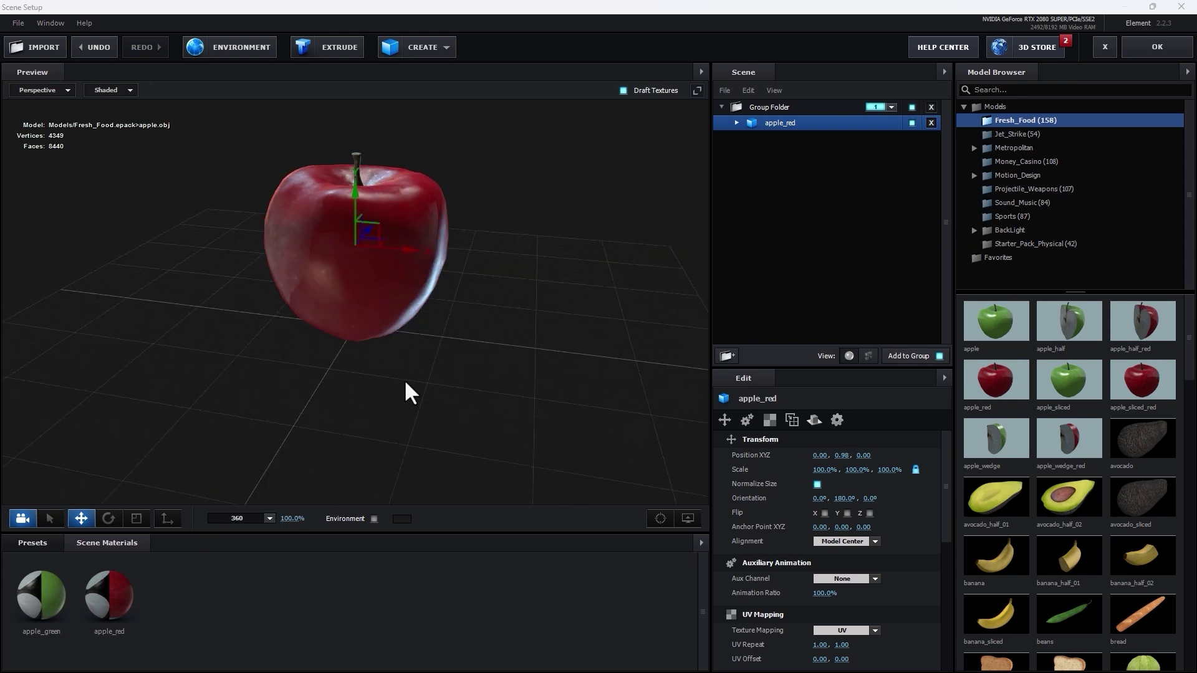
drag(409, 393, 384, 390)
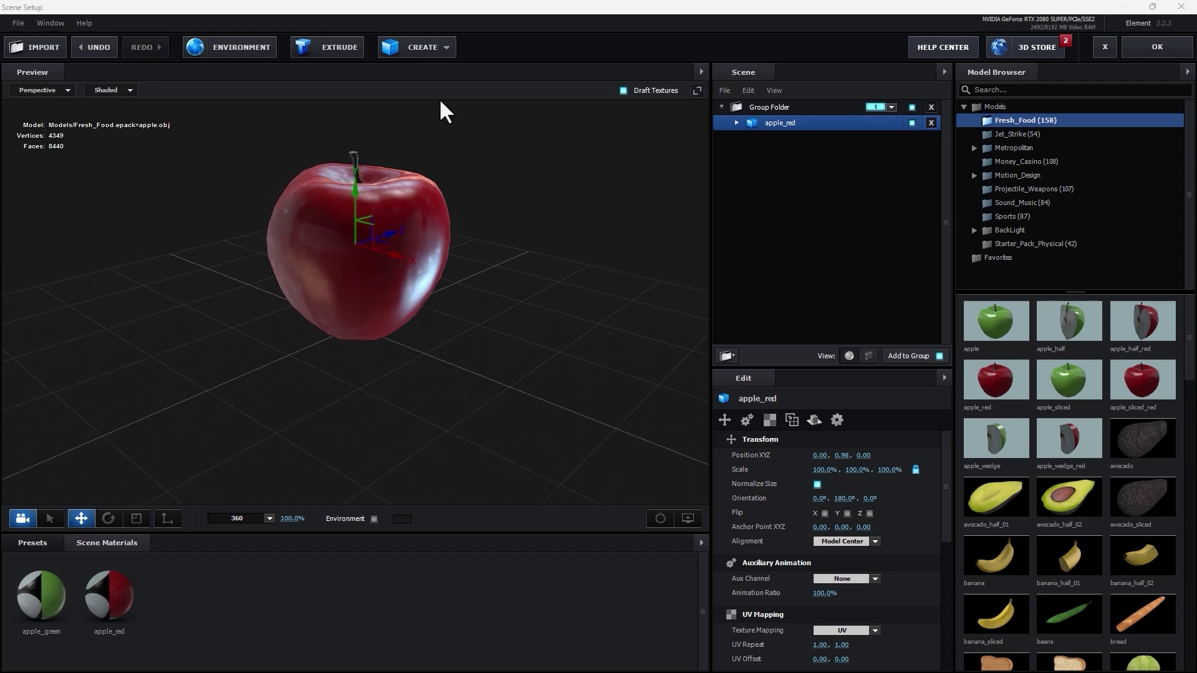
Create a plane and scale it to 1137.8% to form the floor.
click(446, 48)
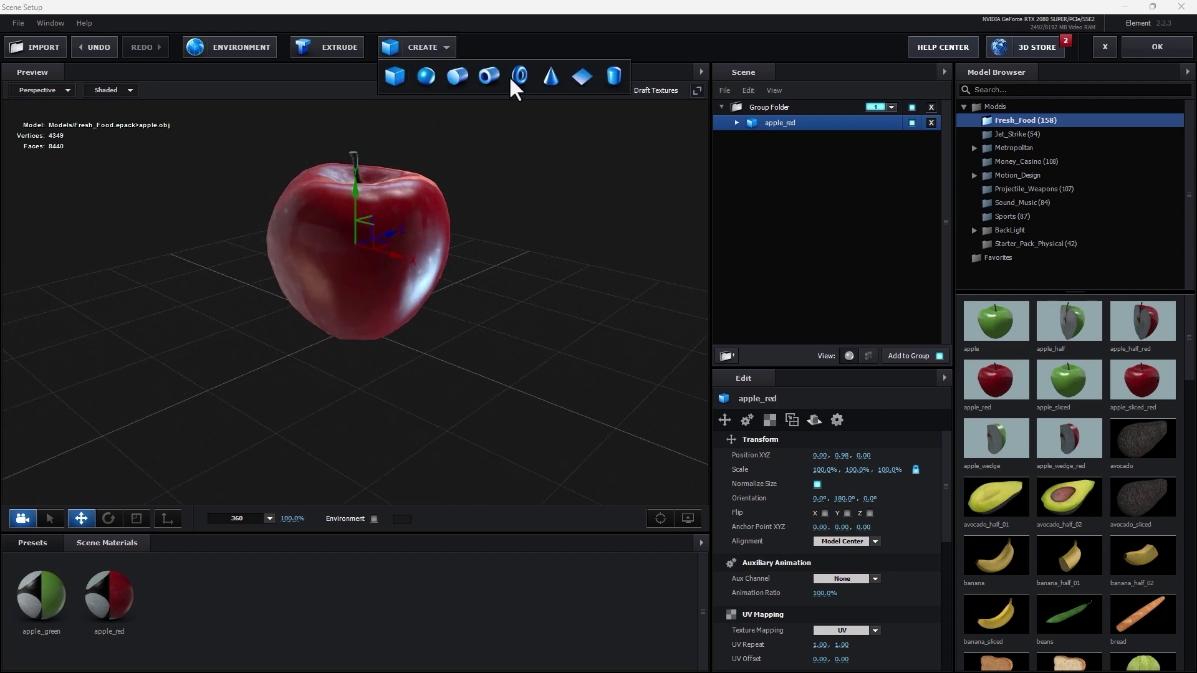
click(583, 76)
key(r)
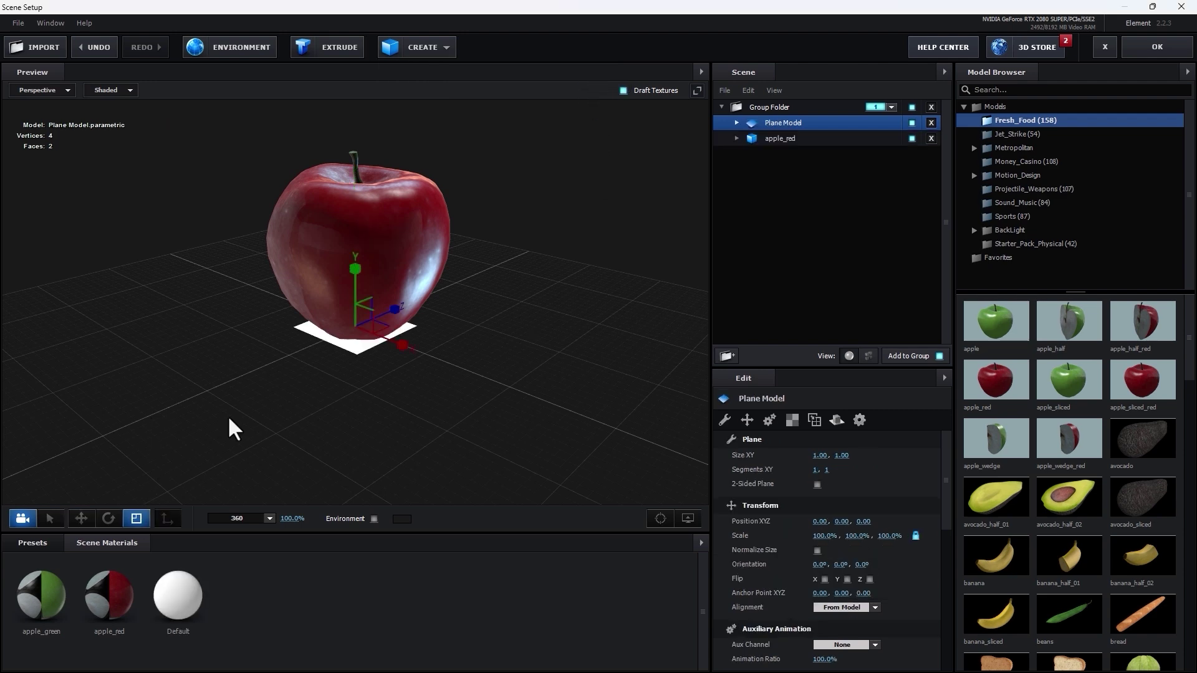
drag(372, 286, 822, 8)
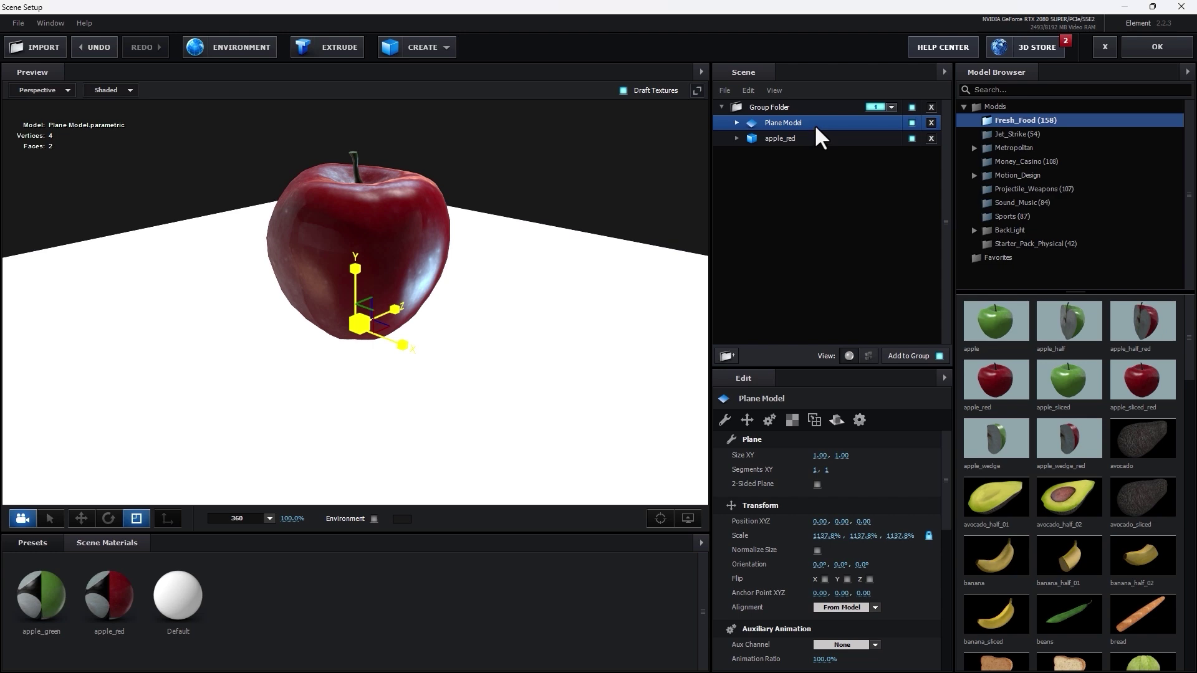
Move the Plane Model out of the apple's folder into group 2 and confirm the scene.
drag(817, 128, 815, 227)
click(890, 138)
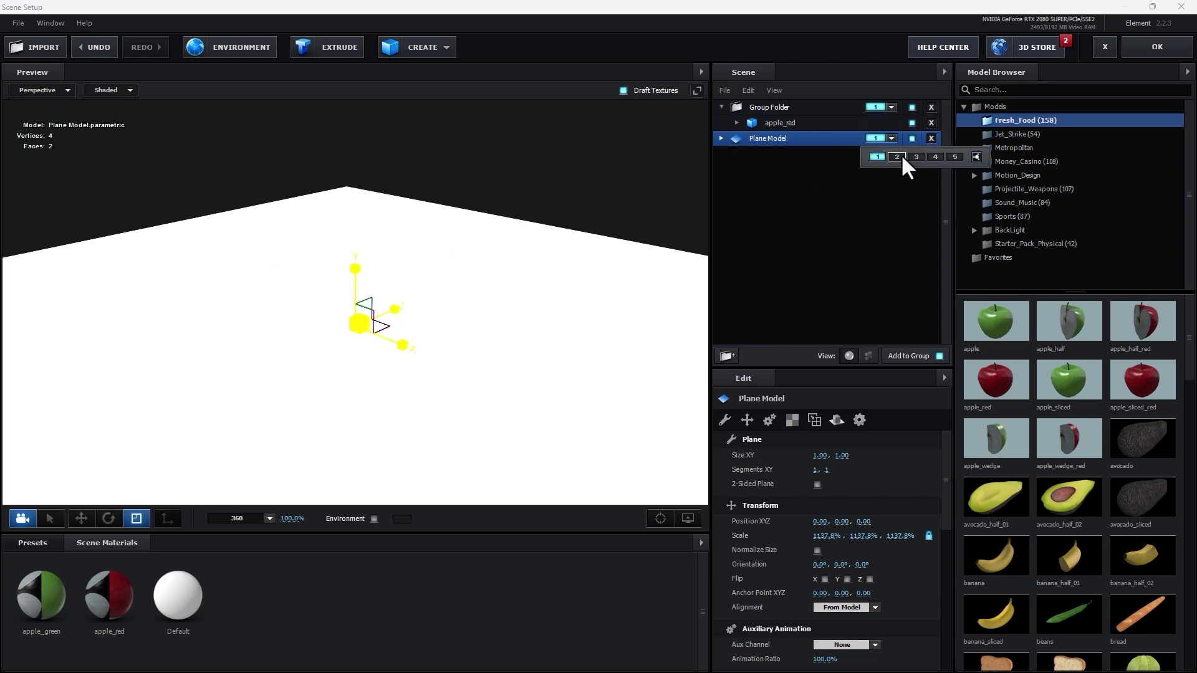
click(1140, 46)
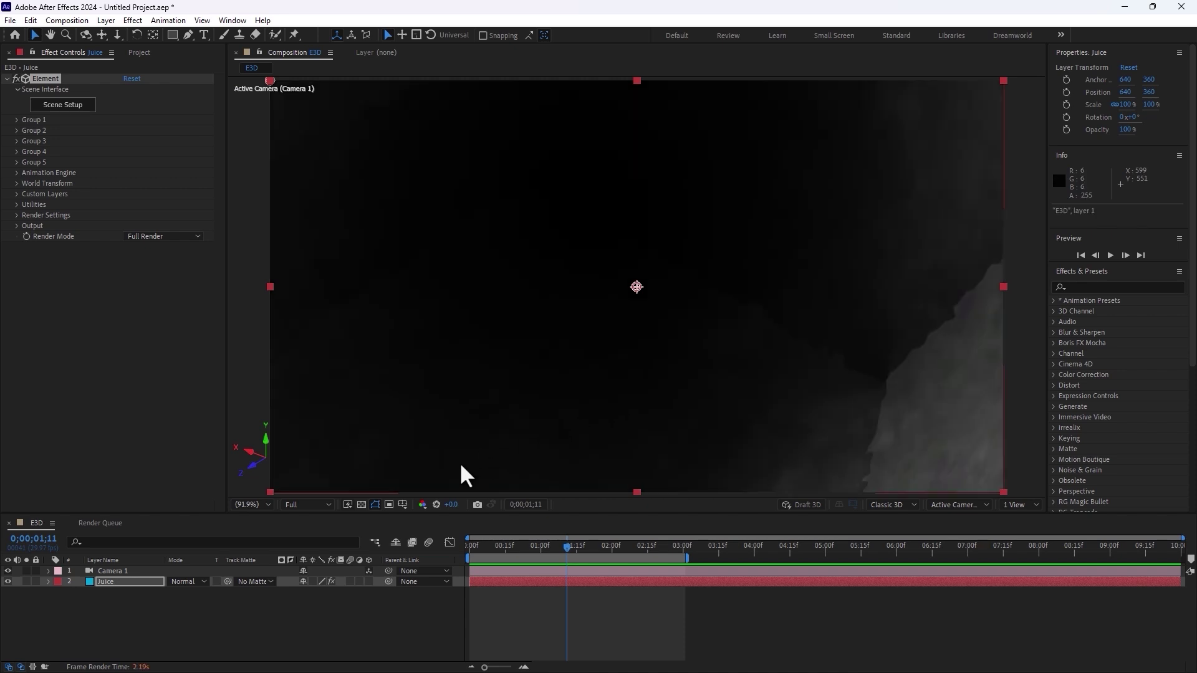
Dolly and orbit Camera 1 to show the apple sitting on the floor.
click(152, 571)
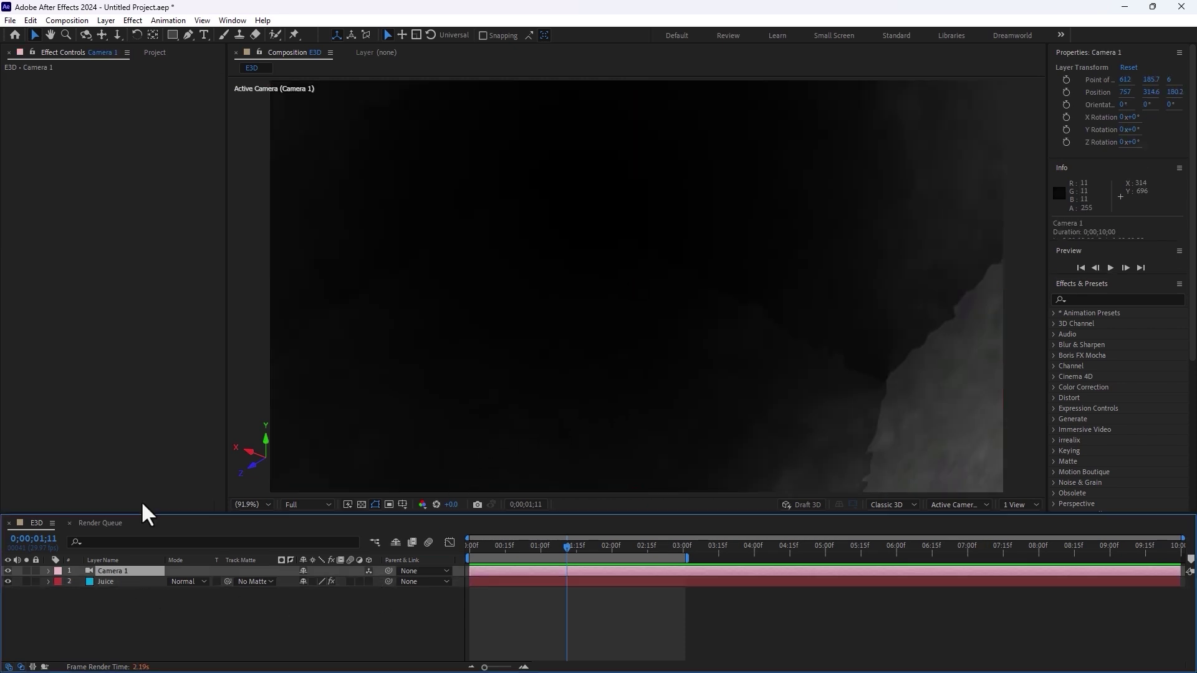
click(117, 36)
drag(492, 211, 608, 474)
click(85, 35)
drag(509, 187, 558, 269)
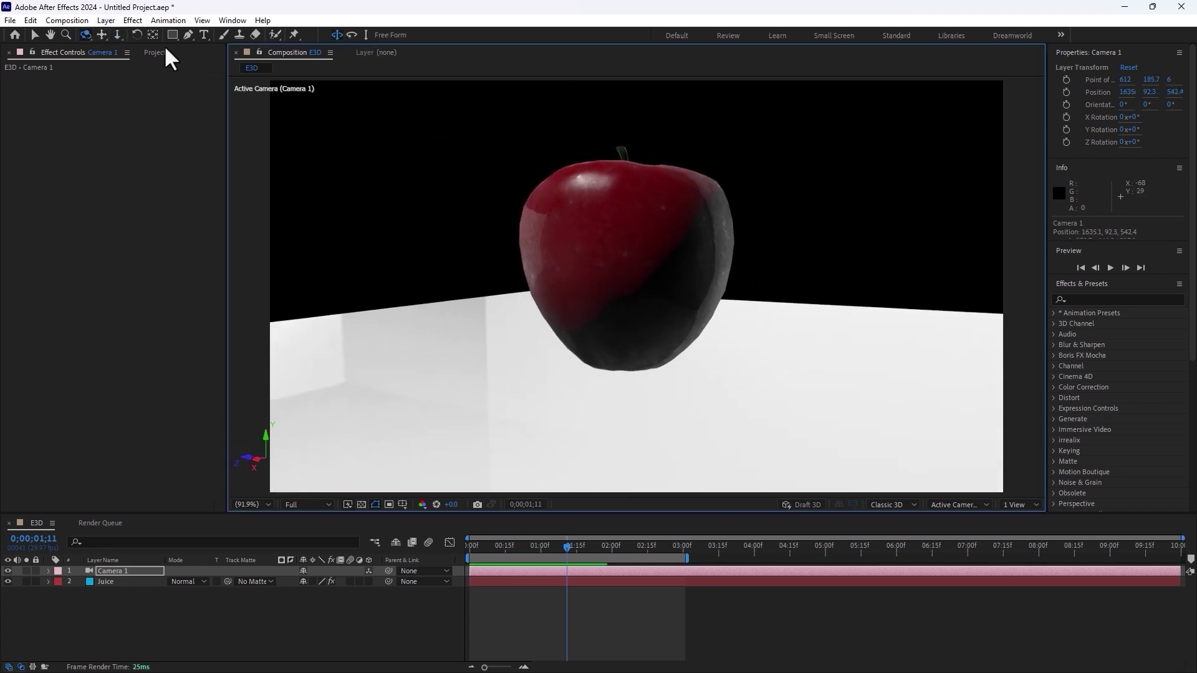
drag(610, 215, 690, 229)
click(350, 618)
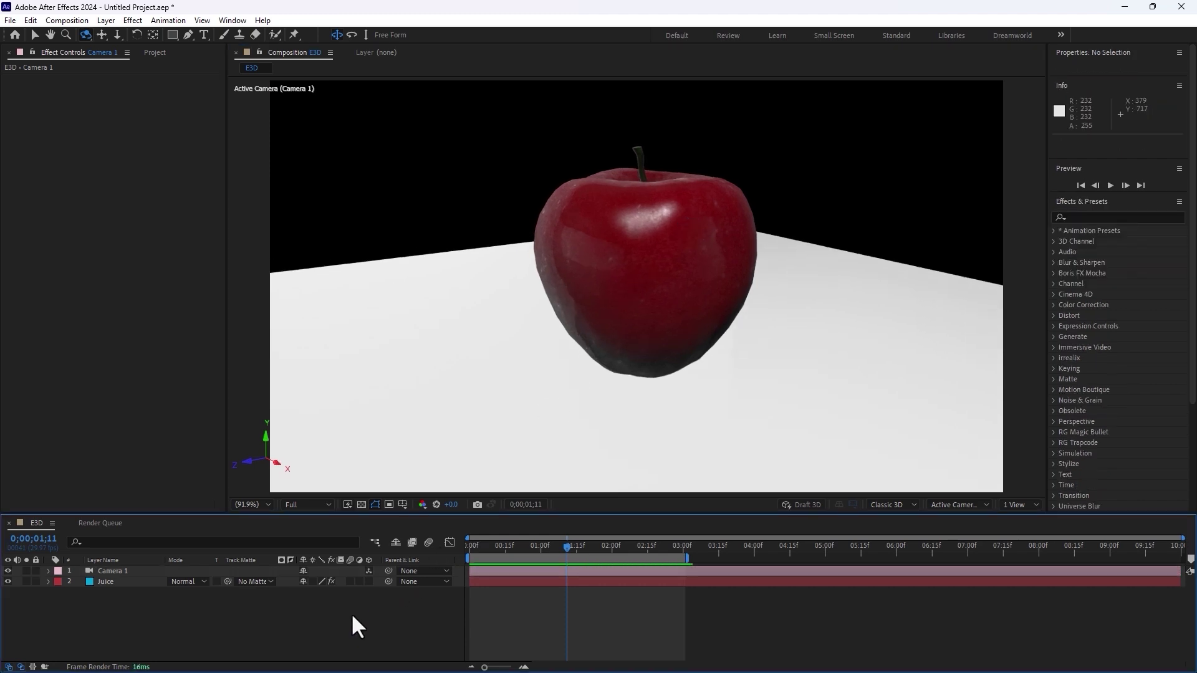
Create a new solid layer coloured pure white (FFFFFF).
right_click(320, 631)
mouse_move(460, 481)
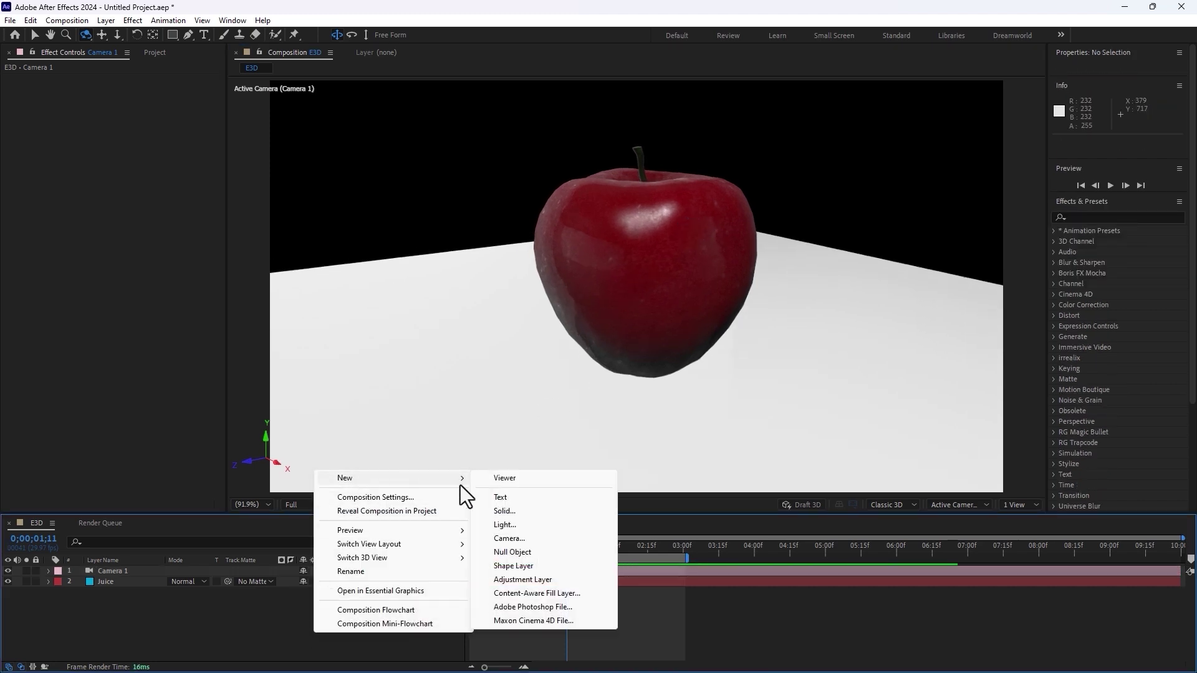
click(523, 516)
click(599, 420)
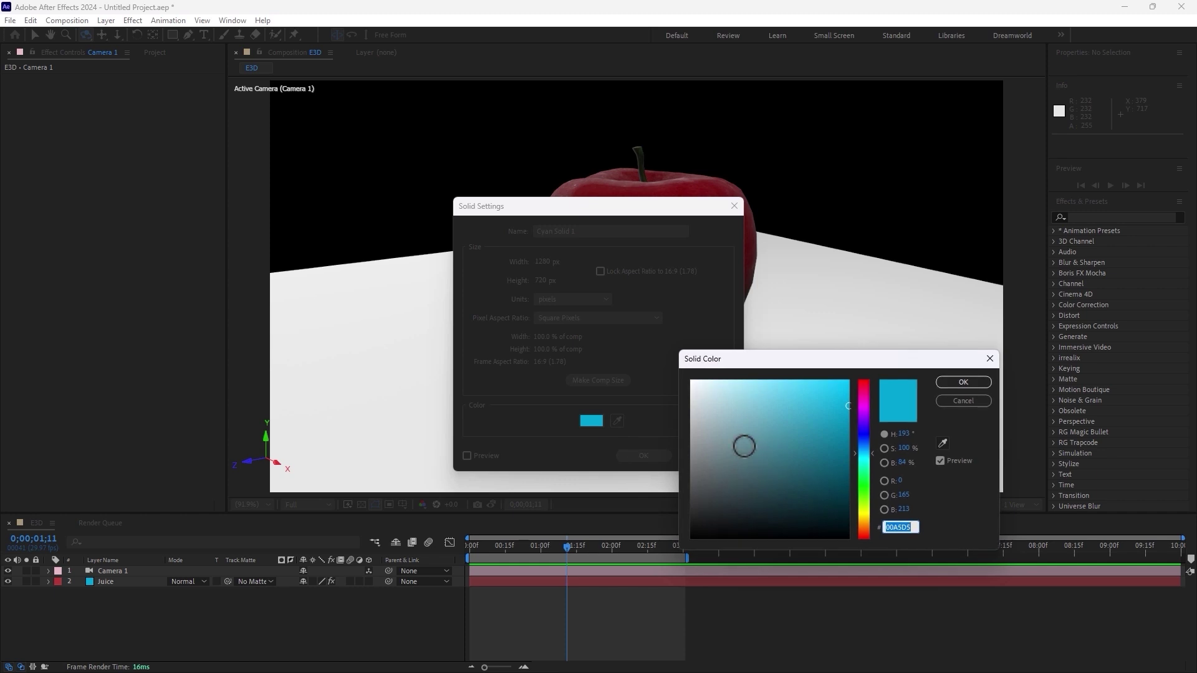
drag(743, 446, 683, 344)
click(956, 379)
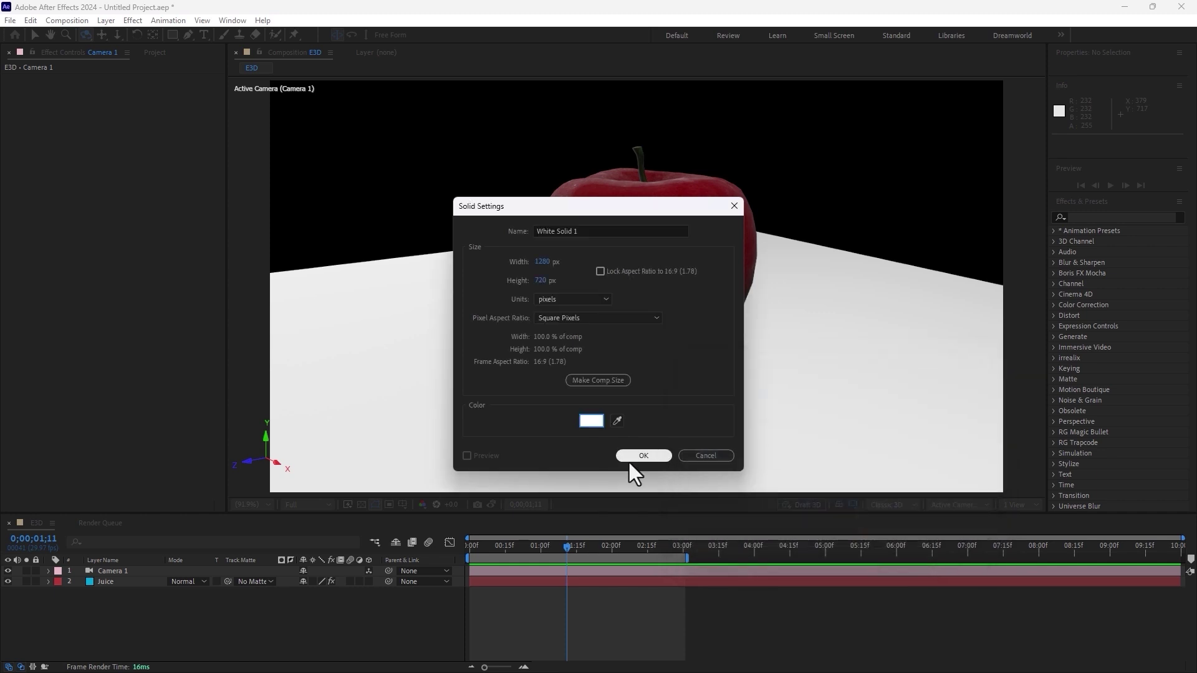
click(637, 458)
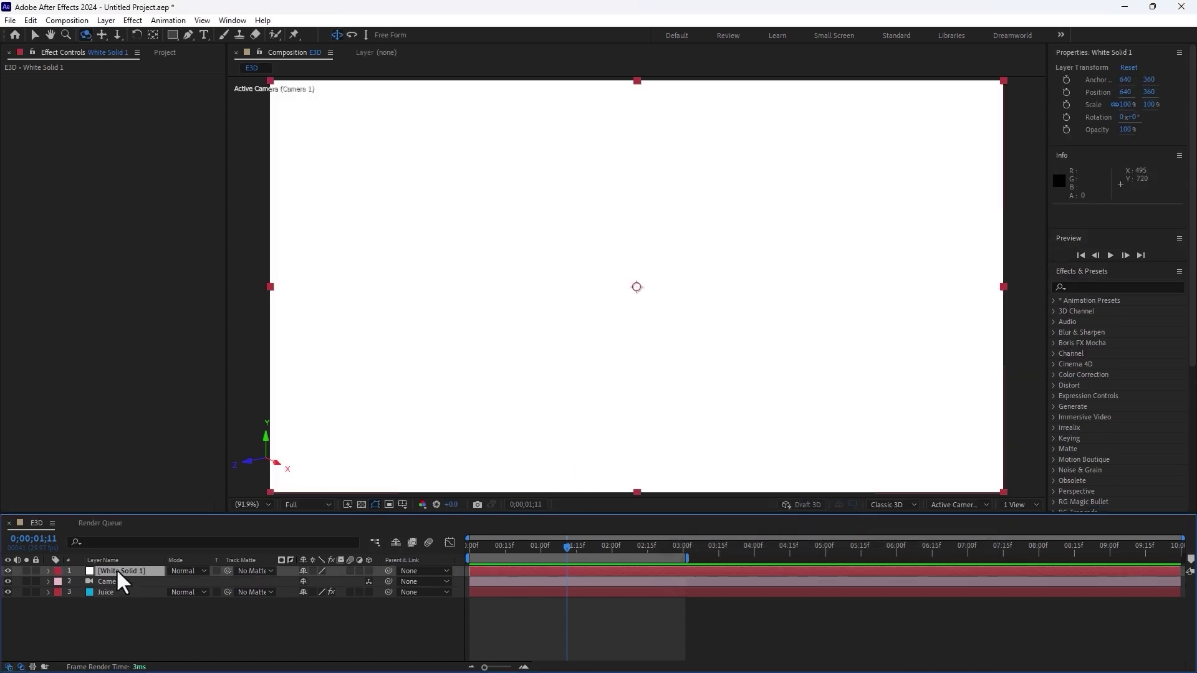
Move the white solid below Juice, rename it BG, and reselect the Juice layer.
drag(116, 569, 114, 595)
right_click(114, 592)
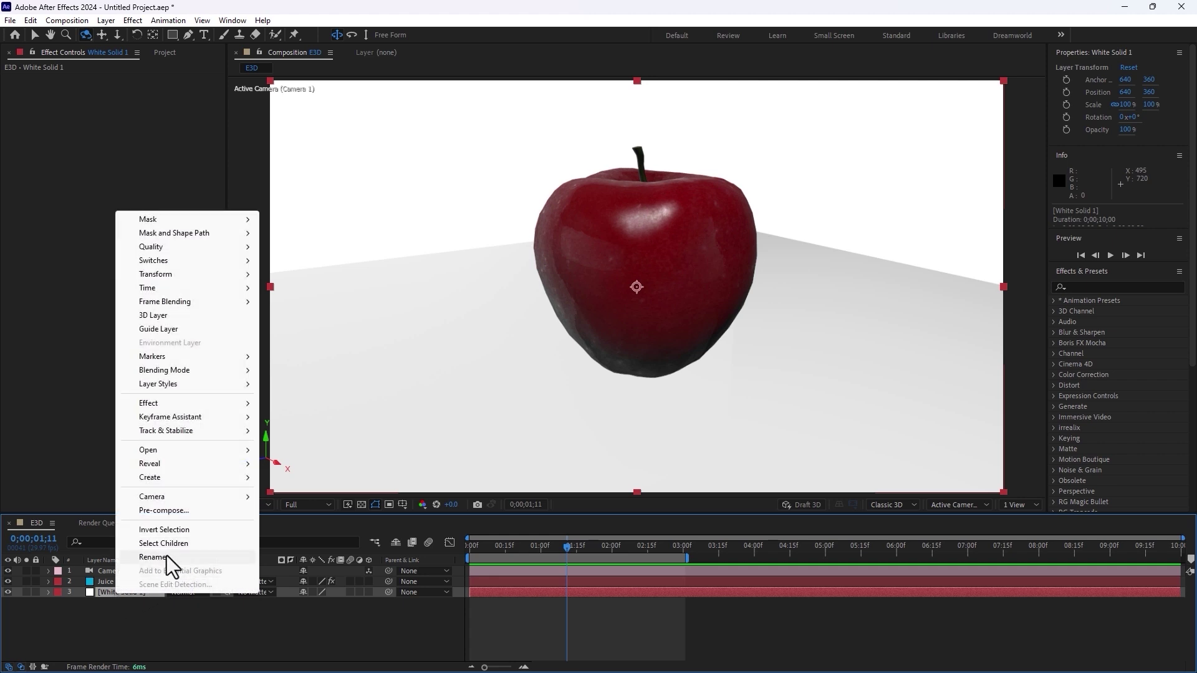
click(166, 556)
text(BG)
key(Return)
click(123, 602)
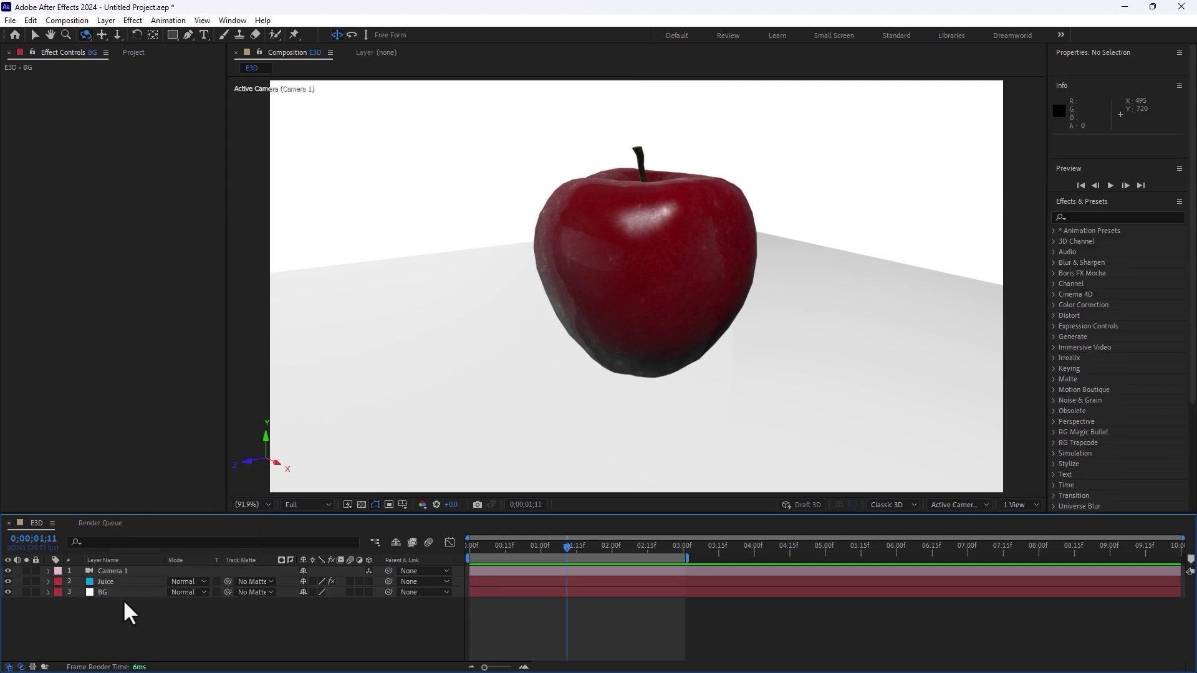
click(114, 580)
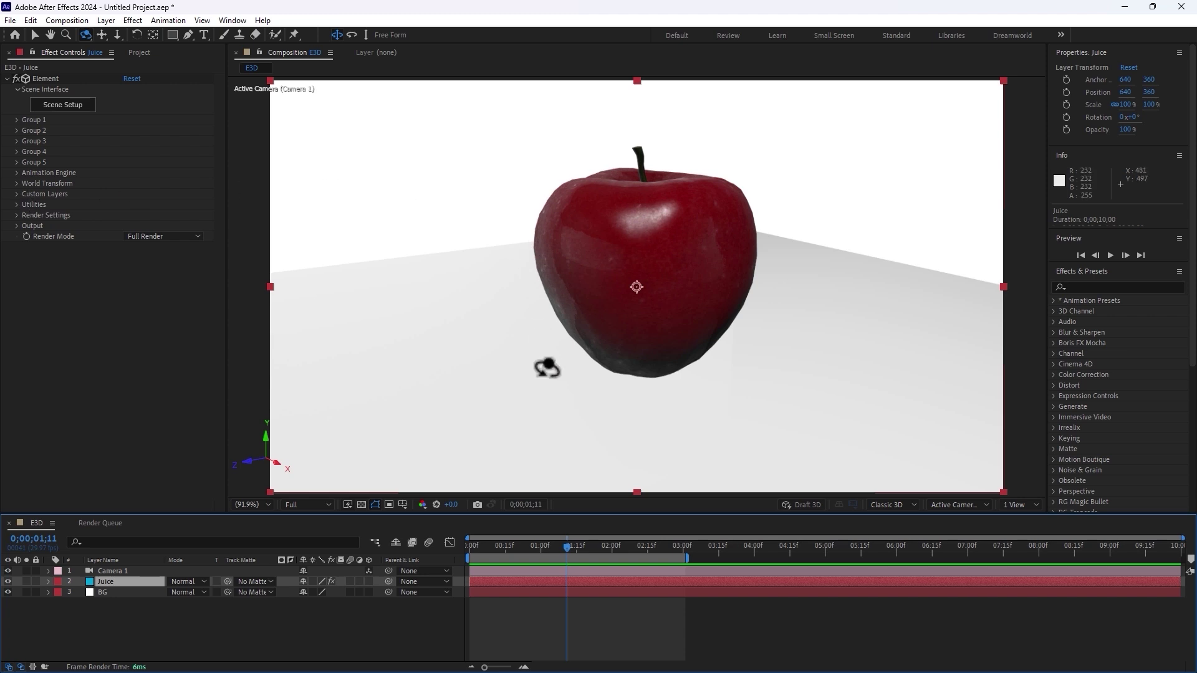
Under Group 2's Particle Replicator, nudge Position XY down slightly to 640, 354.
click(17, 131)
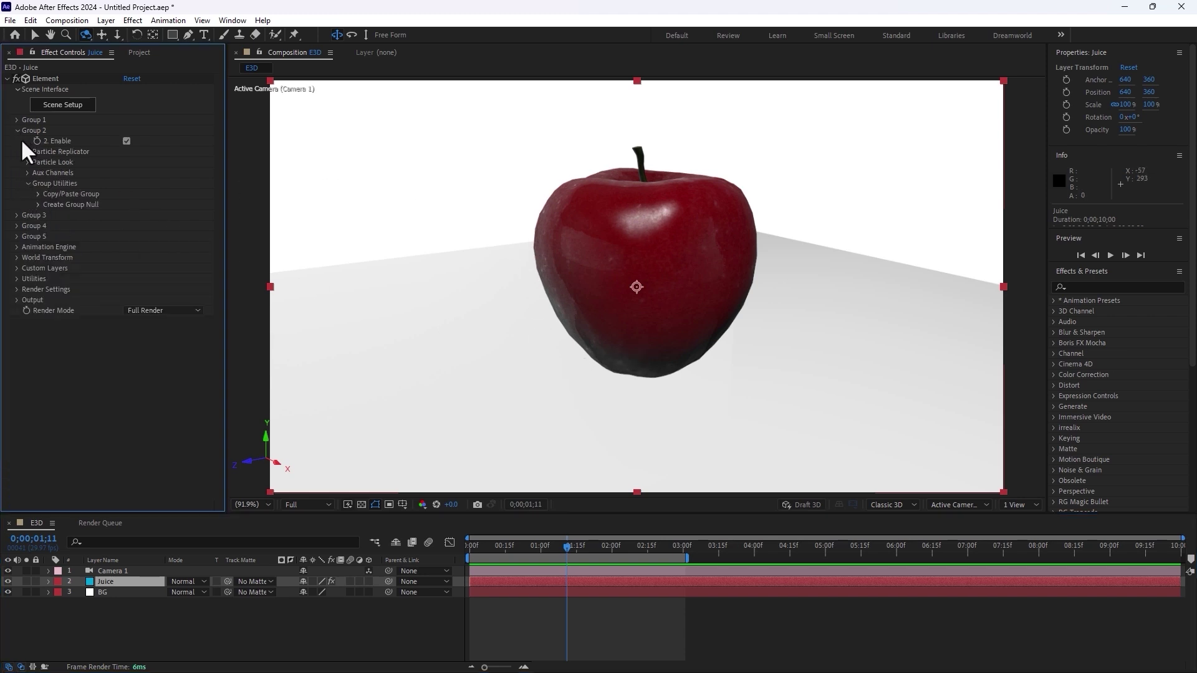
click(27, 152)
drag(165, 187, 159, 191)
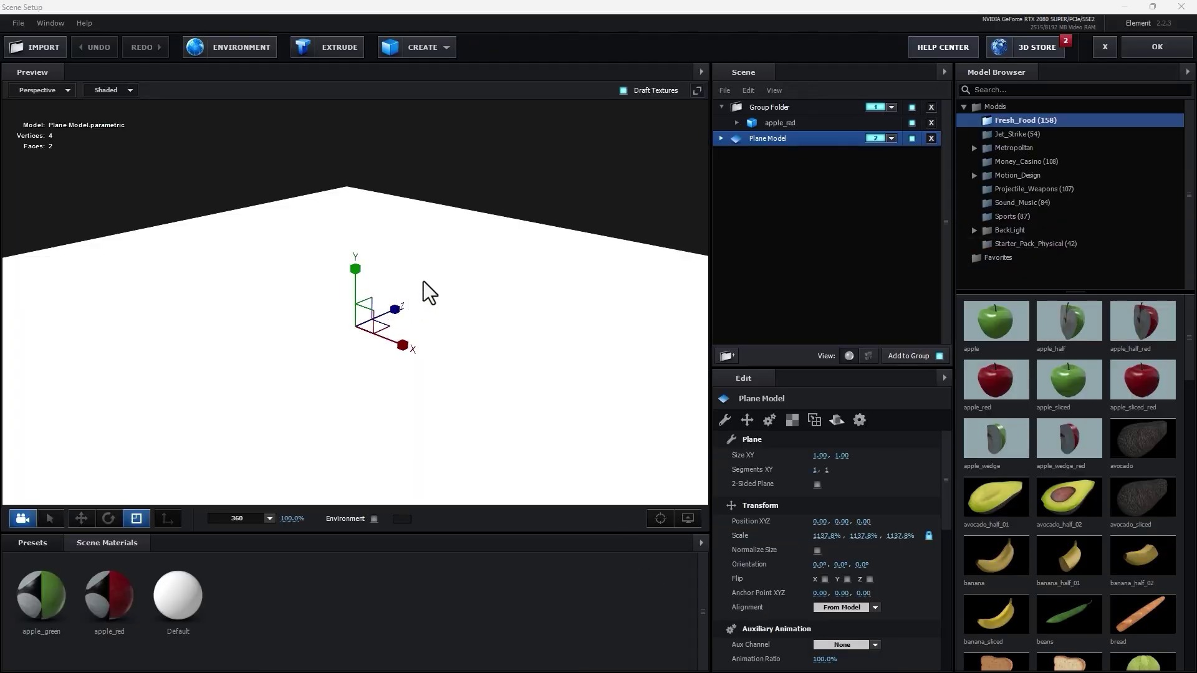
Apply the Physical Matte_Shadow material to the Plane Model and confirm the scene.
click(25, 547)
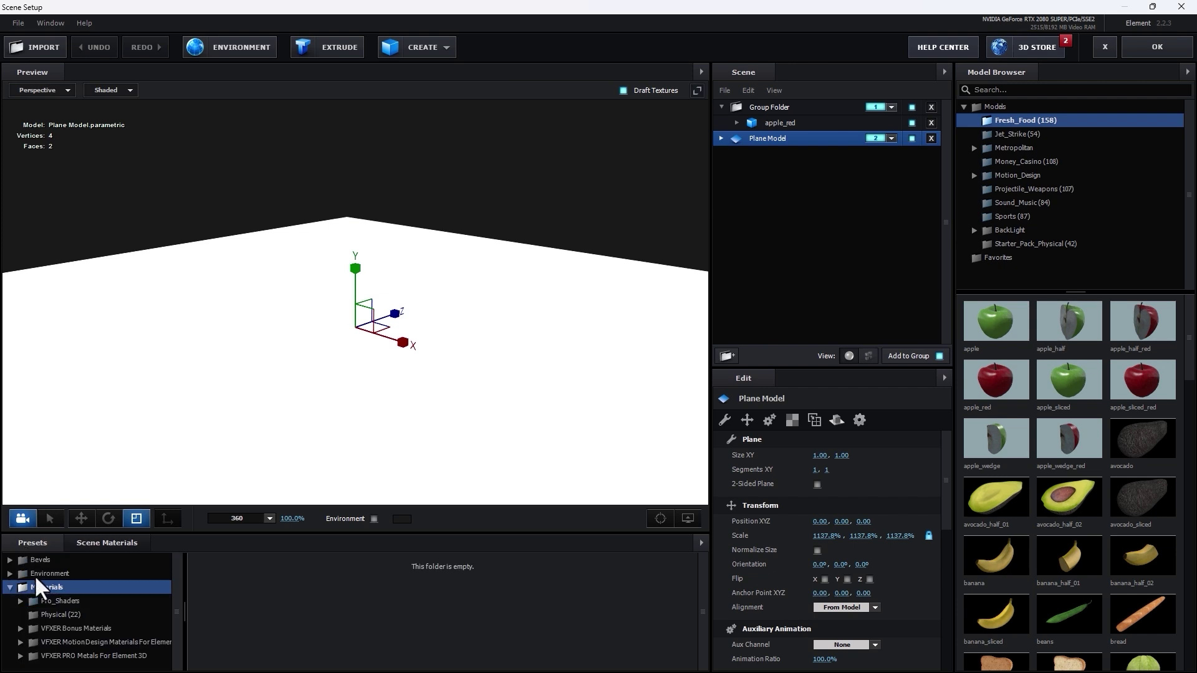
click(54, 617)
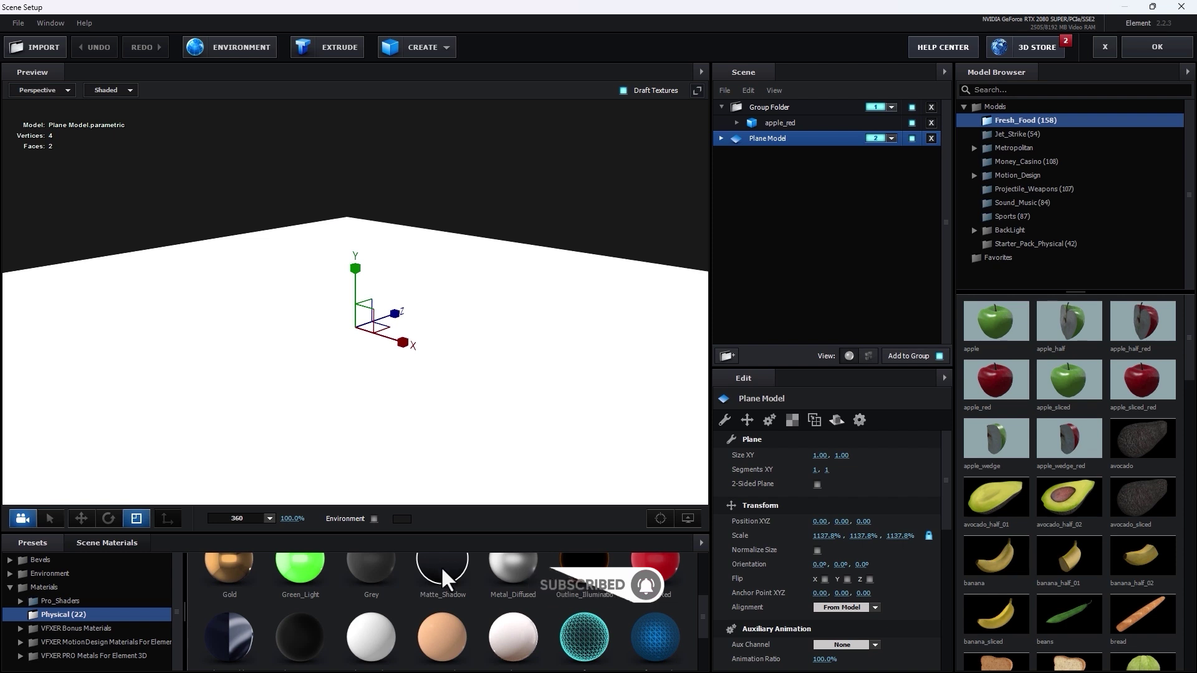
drag(444, 575, 804, 142)
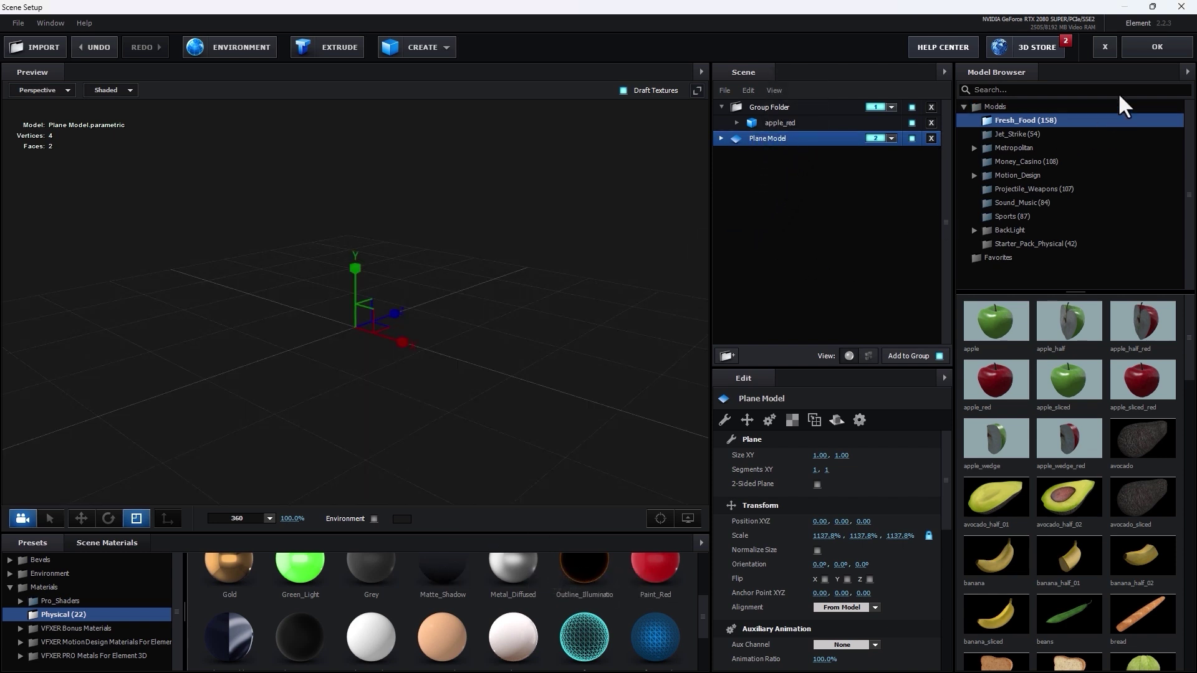
click(1156, 47)
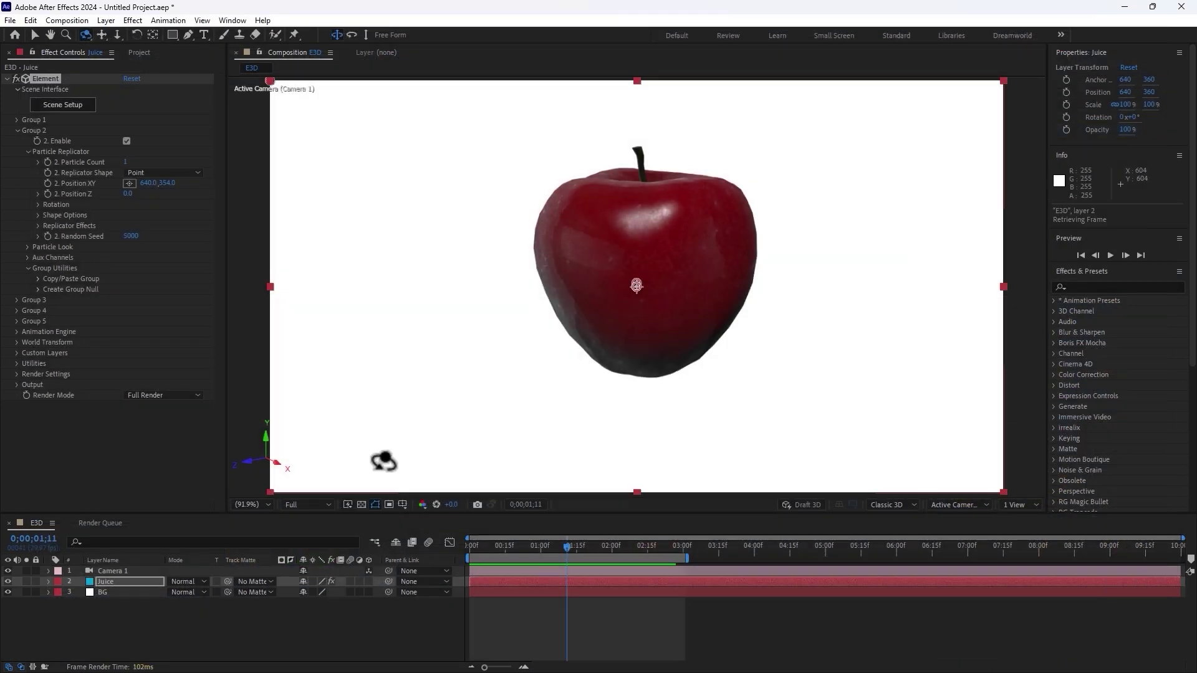
Enable SSAO ambient occlusion with intensity 6.0 and 64 samples.
click(17, 373)
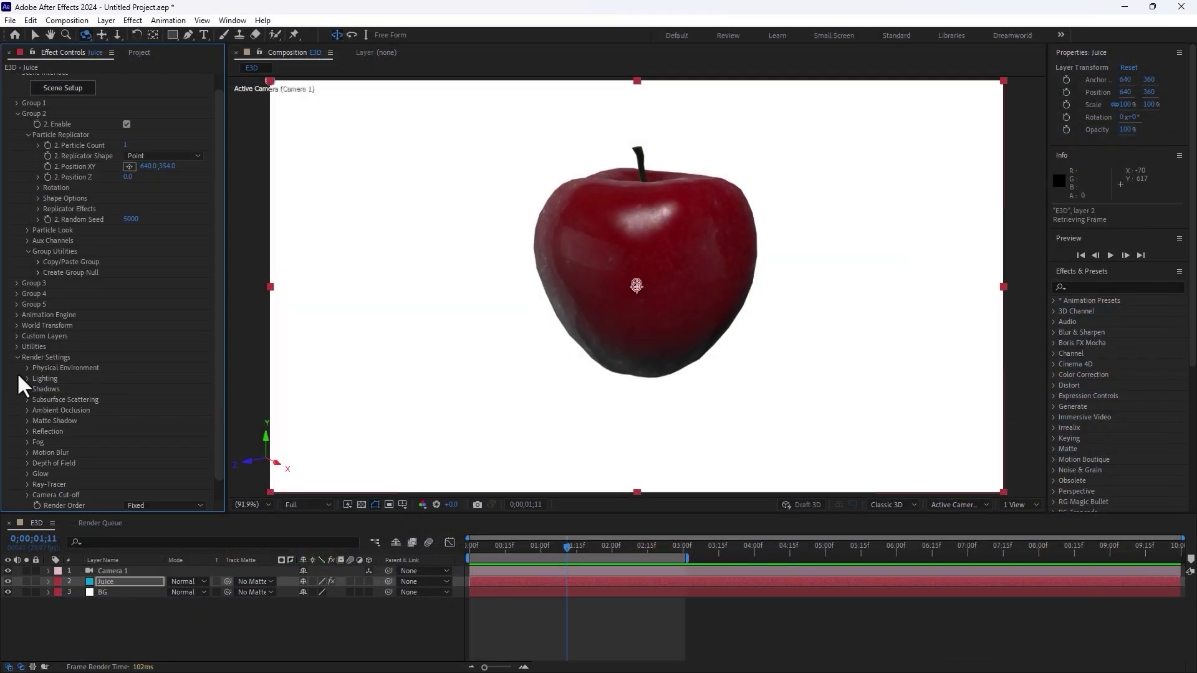
click(28, 410)
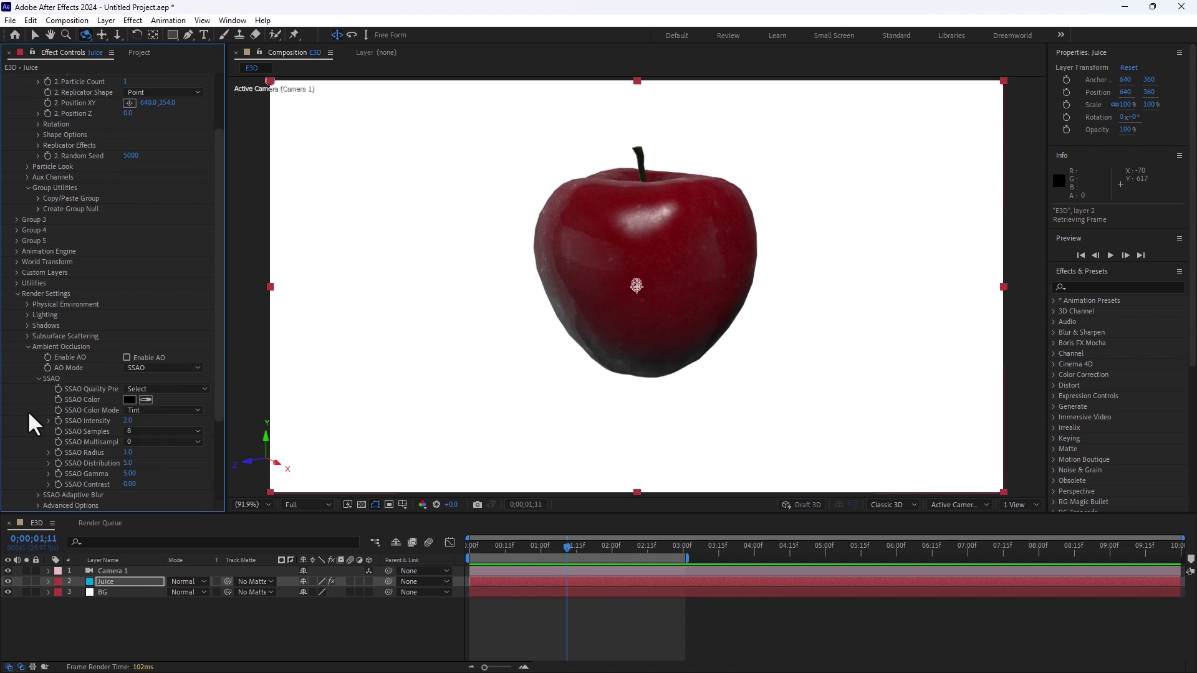
click(126, 357)
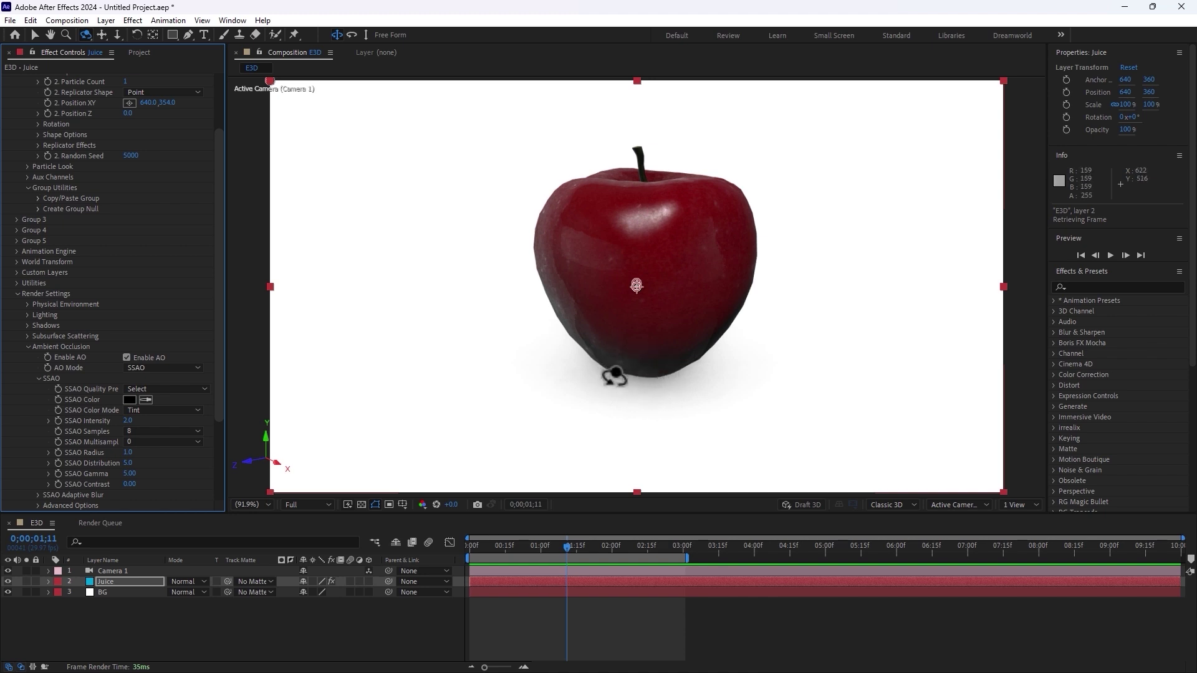
drag(131, 421, 147, 421)
click(150, 430)
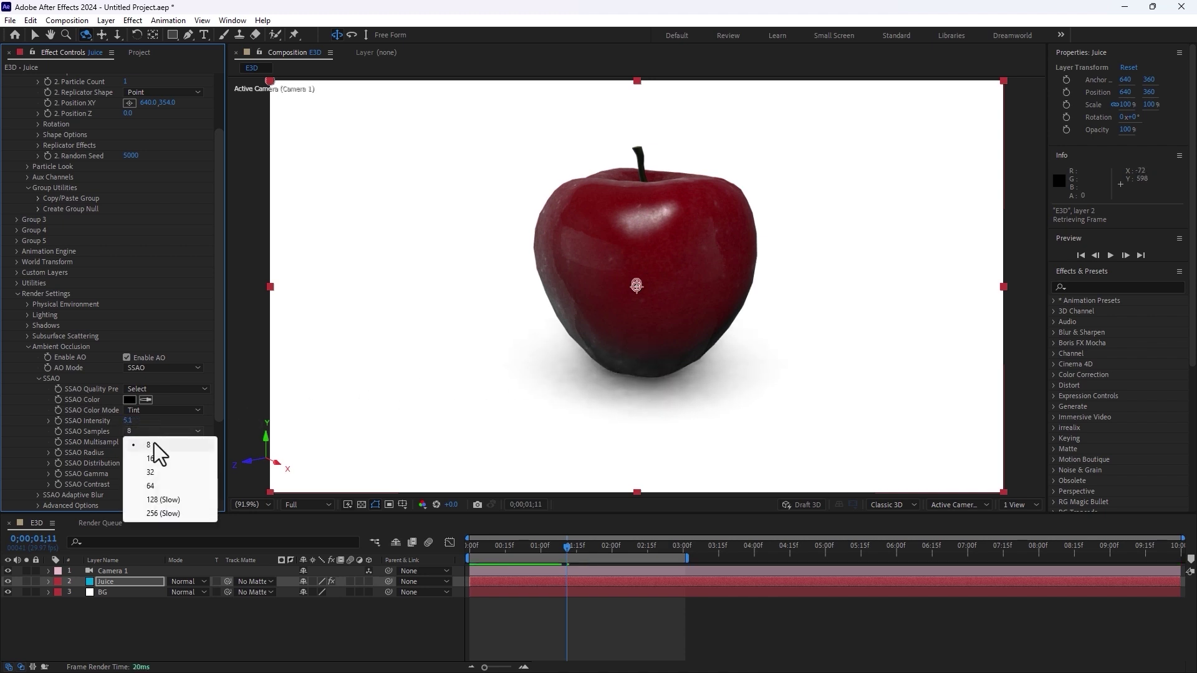
click(167, 481)
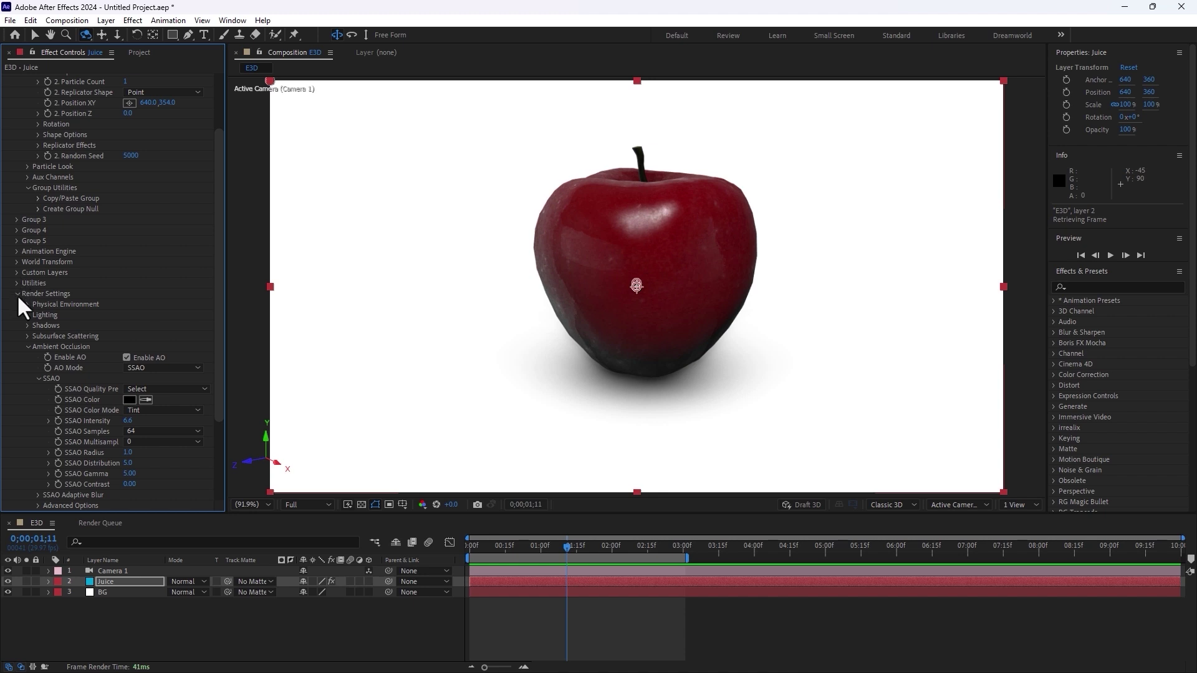
Add the 360 lighting preset in Render Settings and orbit Camera 1 around the apple.
click(27, 315)
click(164, 347)
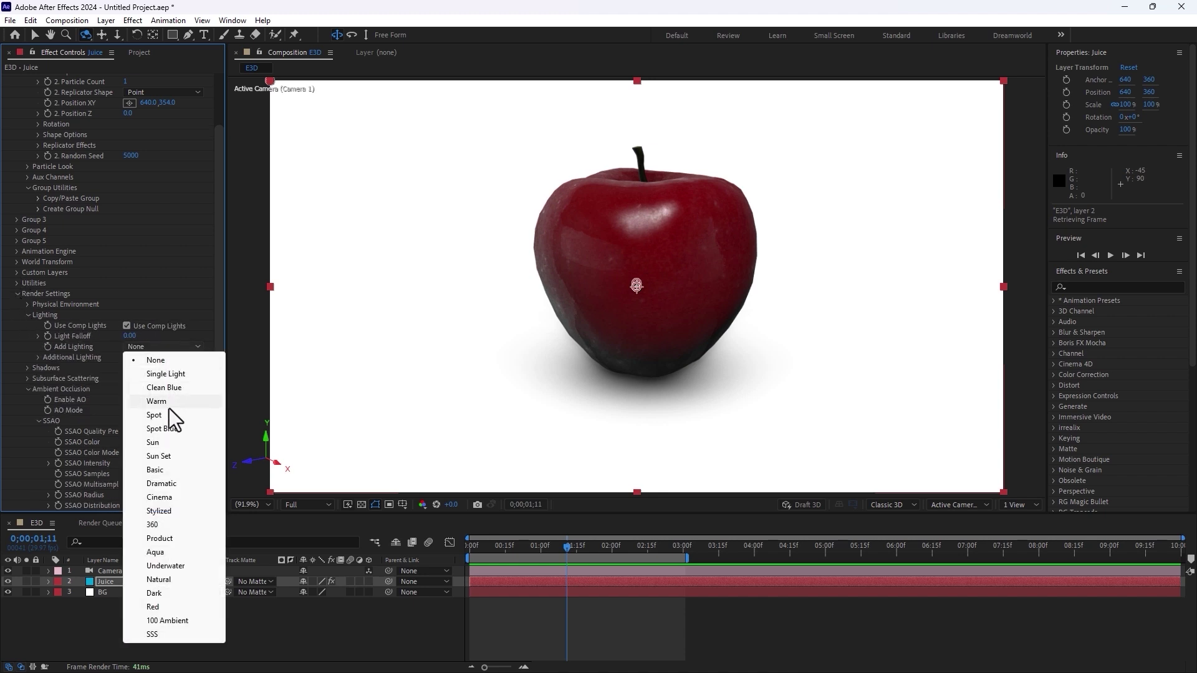
click(162, 528)
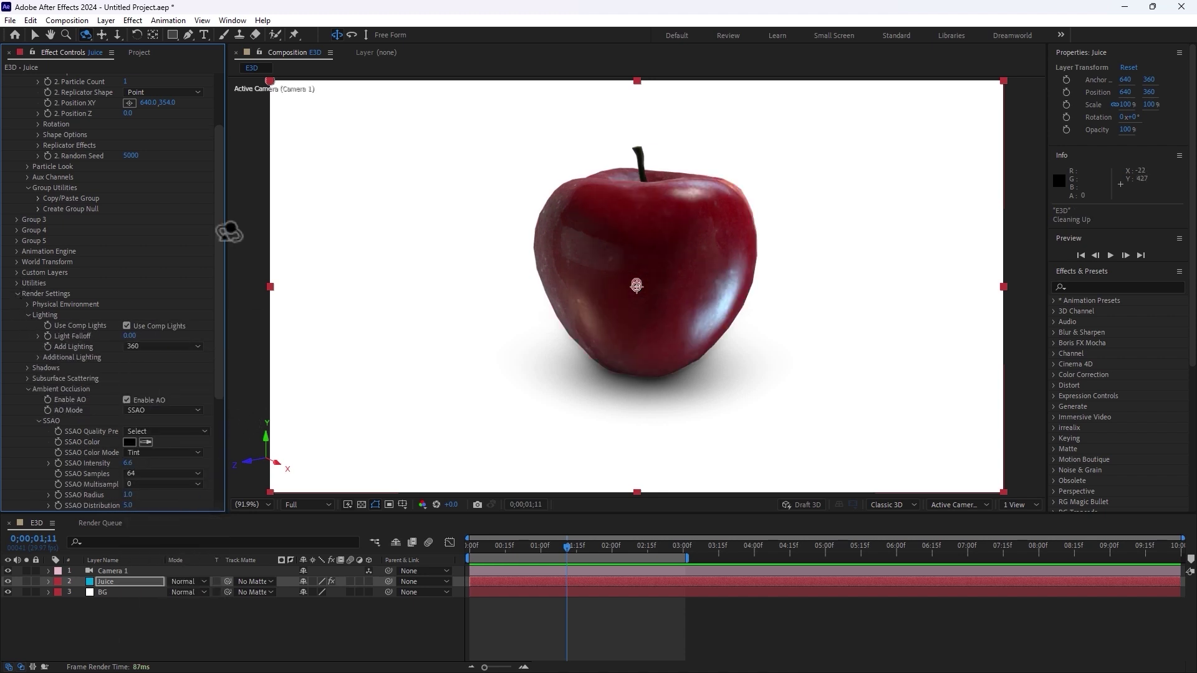
drag(472, 272, 676, 276)
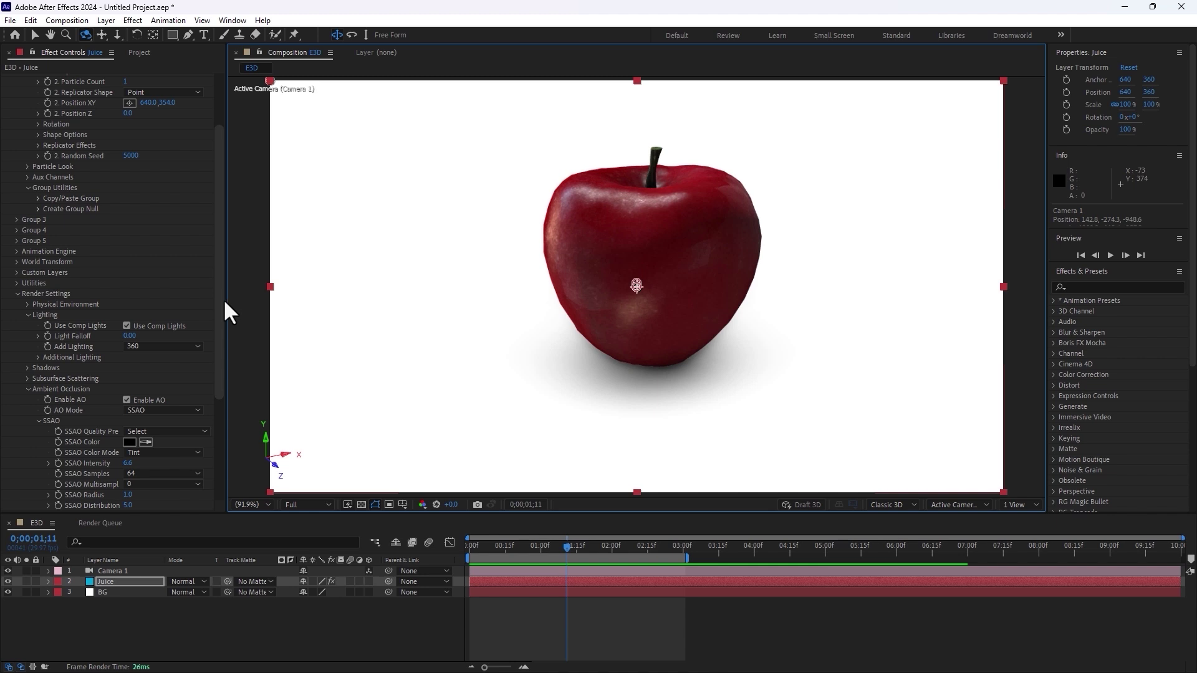
drag(215, 304, 215, 215)
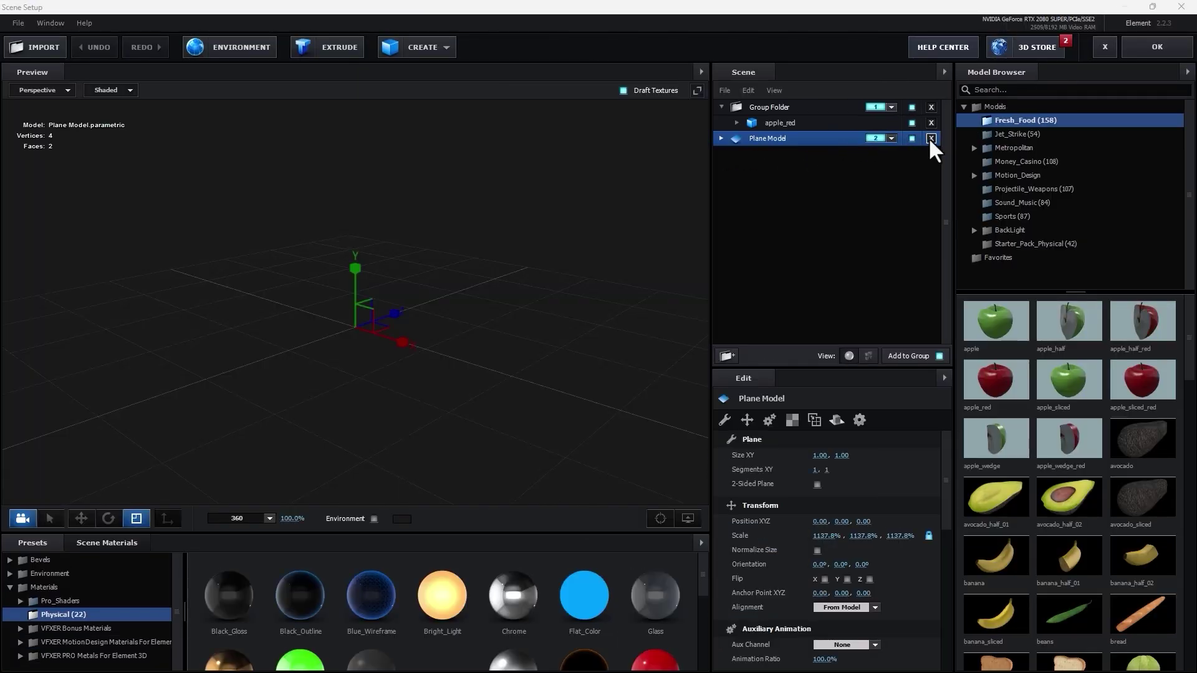
Replace the old floor with a new plane scaled up to about 900%.
click(931, 137)
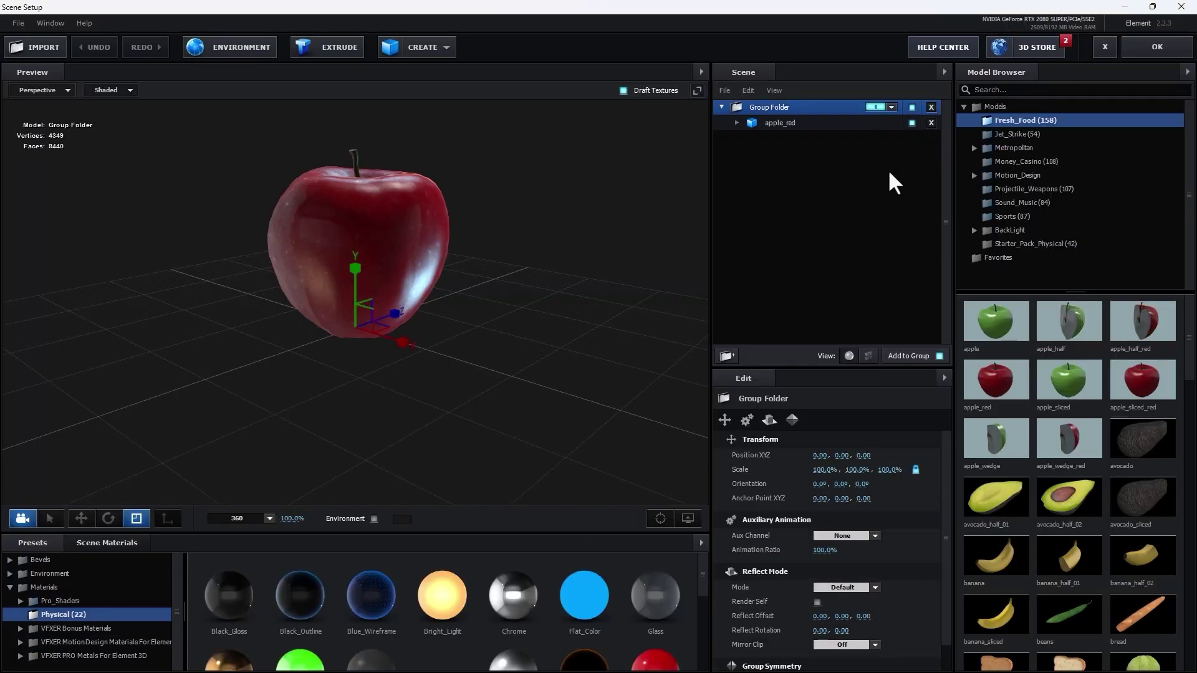
click(446, 48)
click(550, 76)
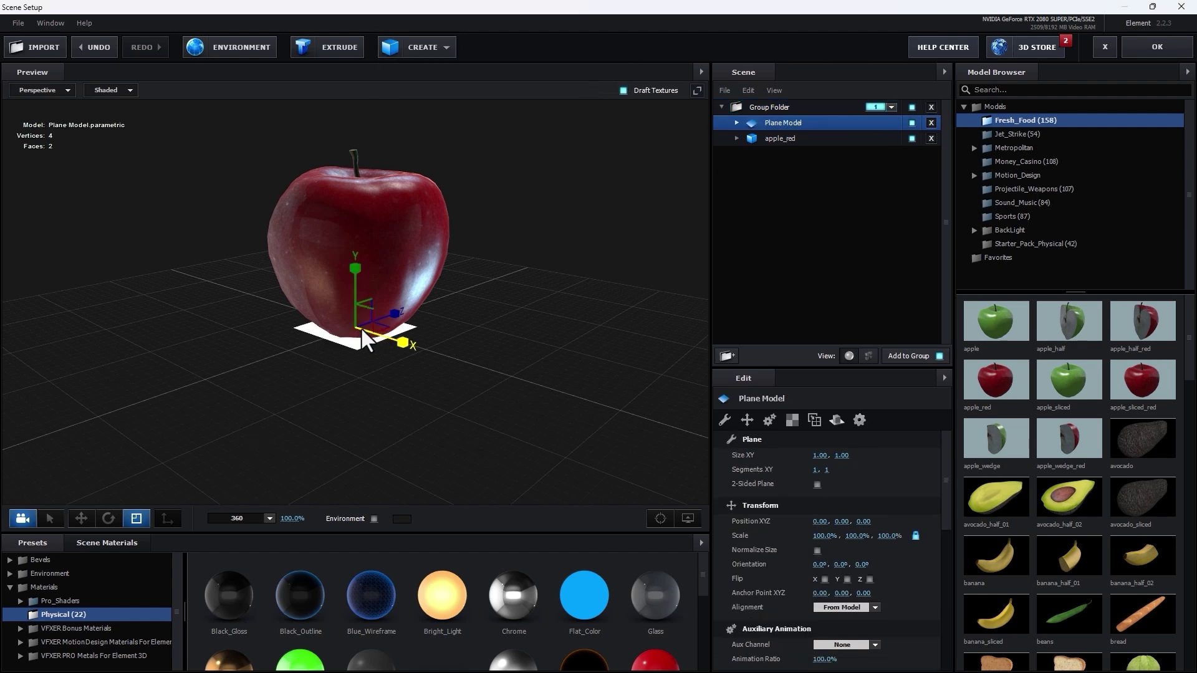
drag(360, 326, 716, 44)
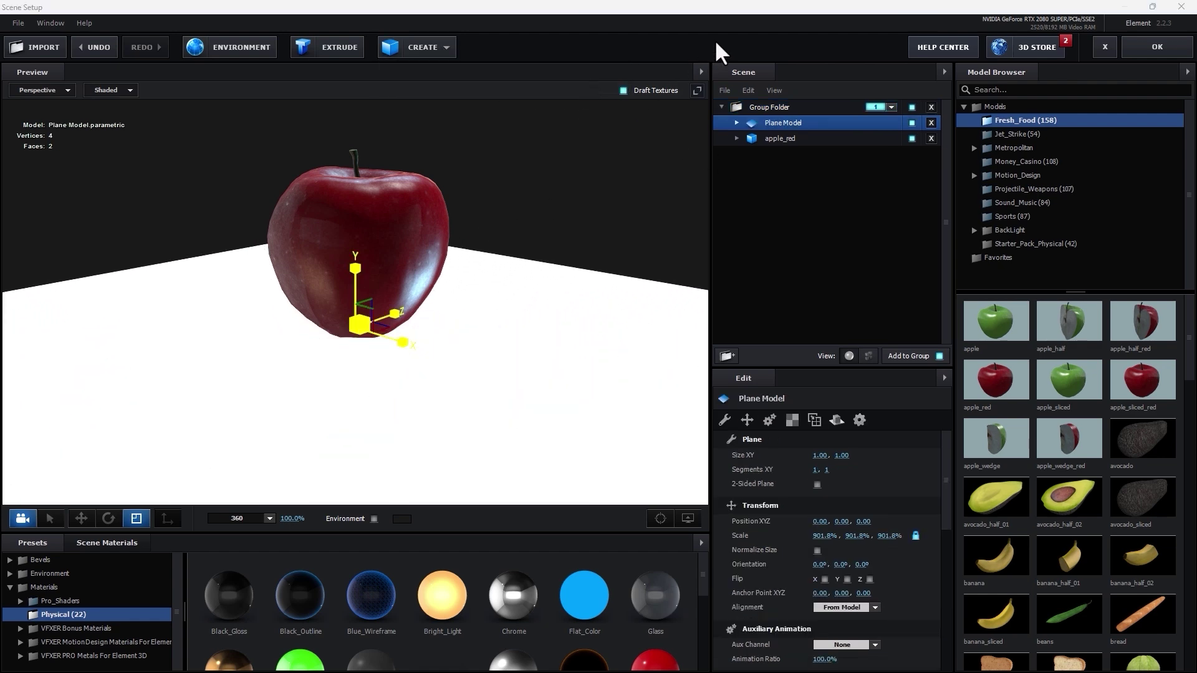
Set the Plane Model's reflect mode to Mirror Surface and accept the scene.
right_click(790, 122)
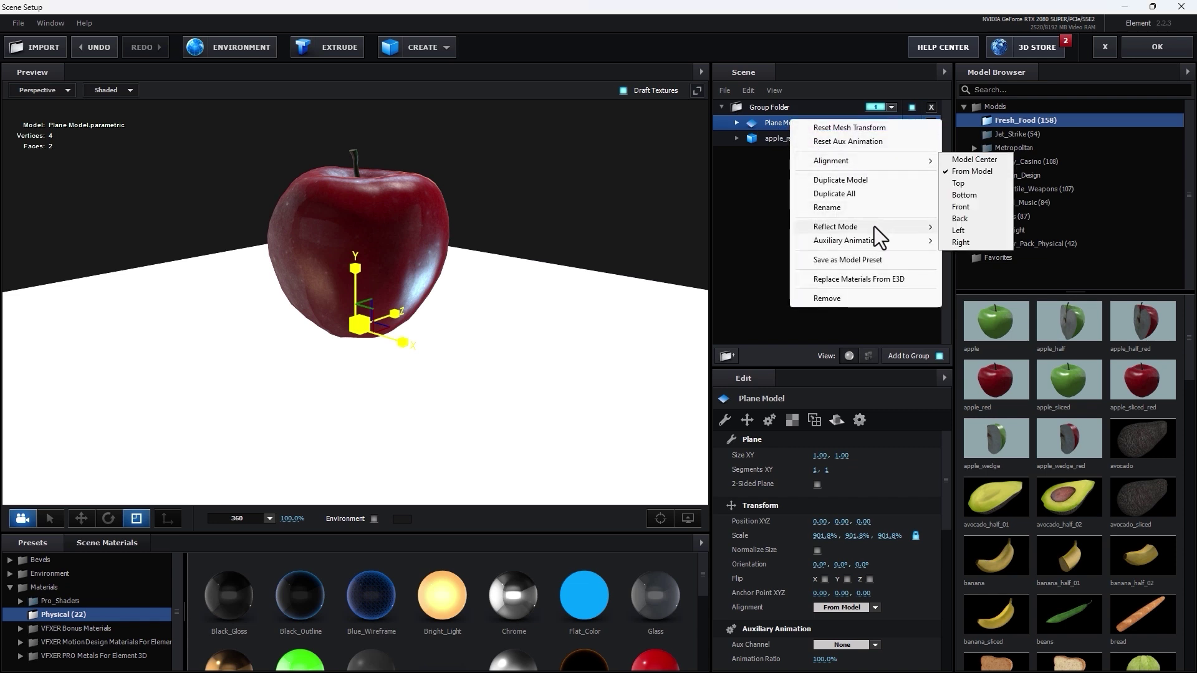
mouse_move(854, 228)
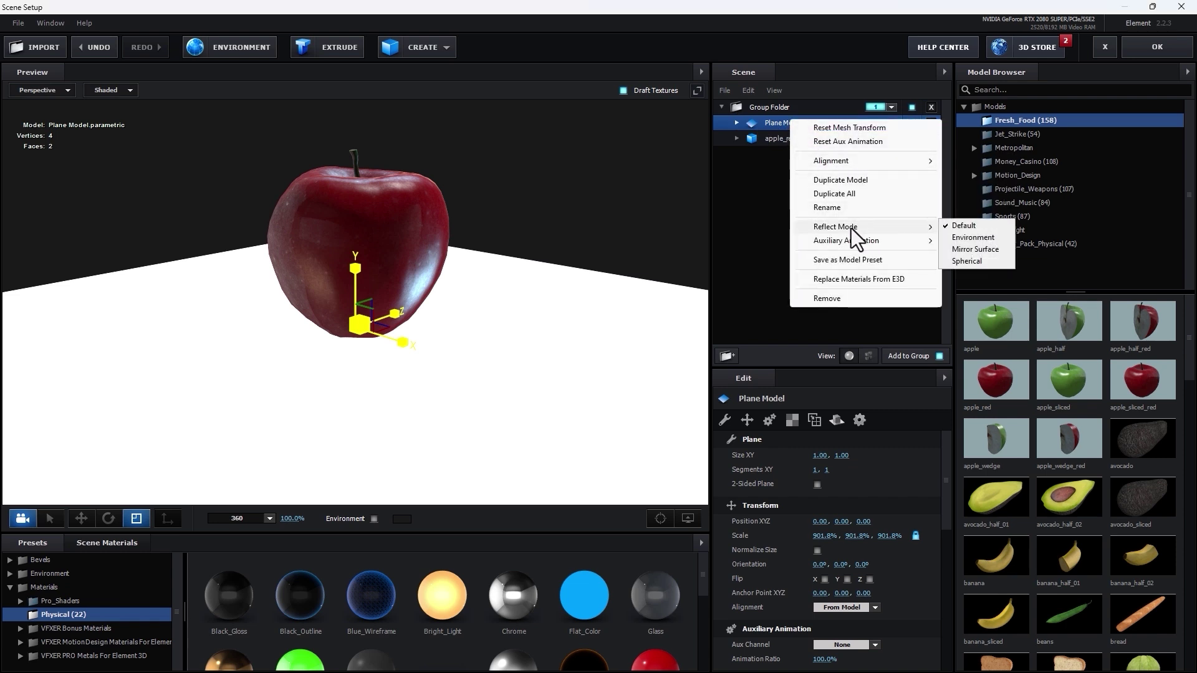
click(979, 249)
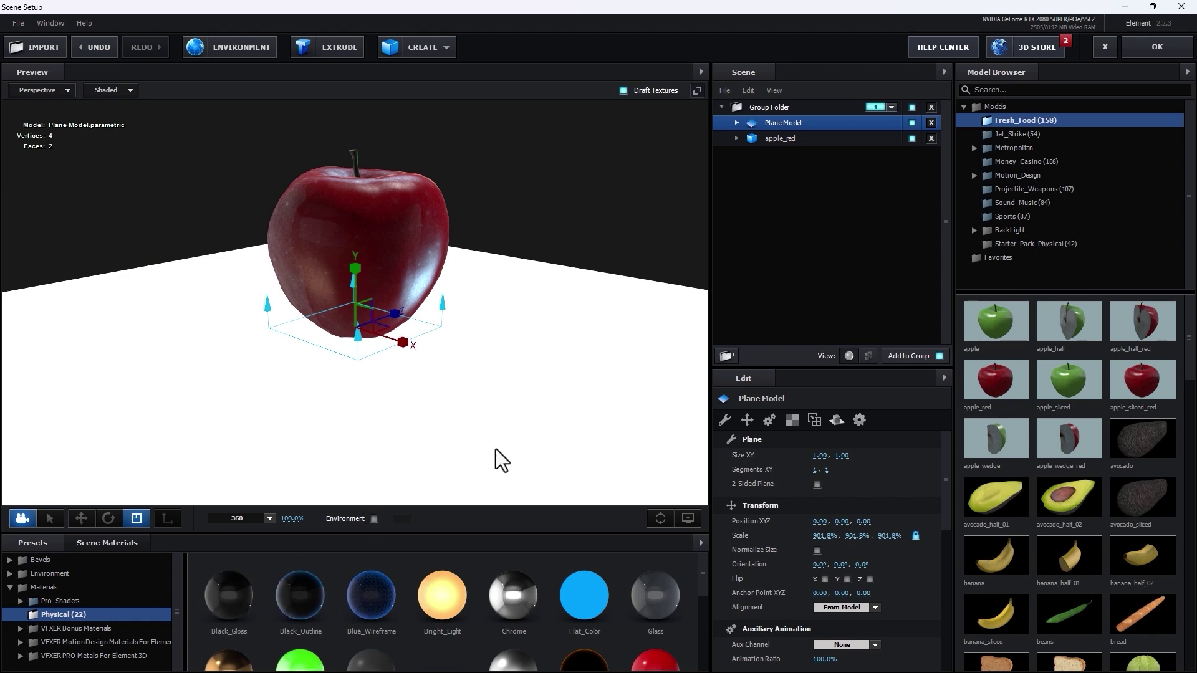
drag(496, 449, 477, 405)
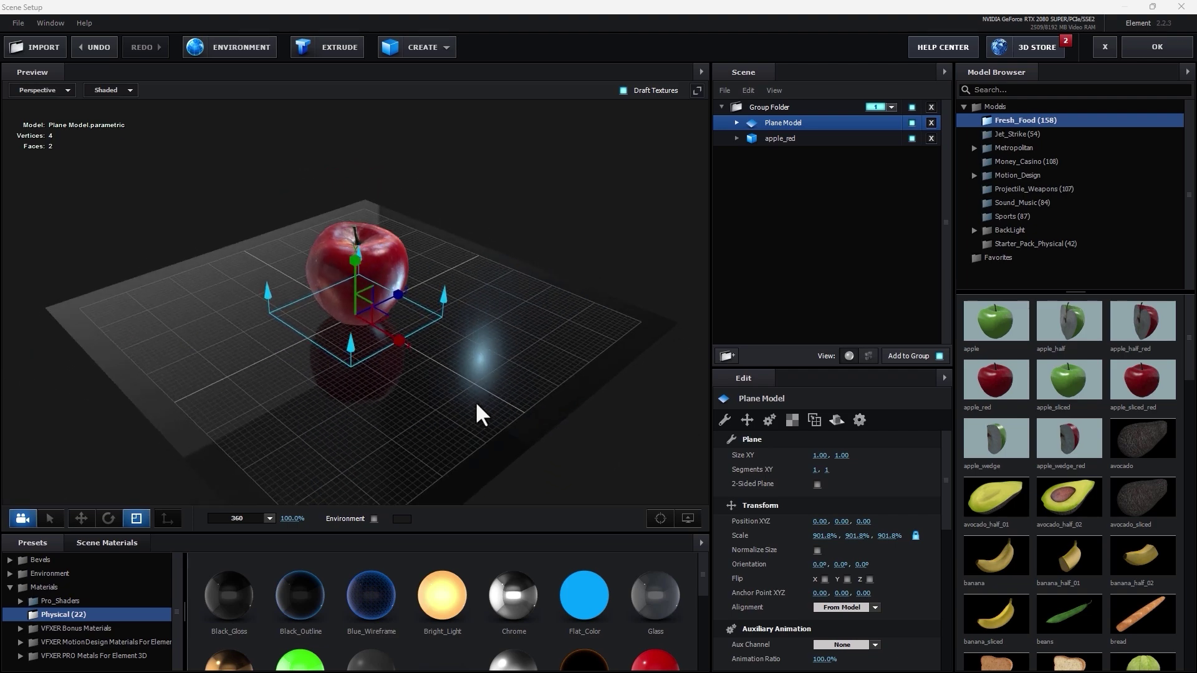
click(1157, 47)
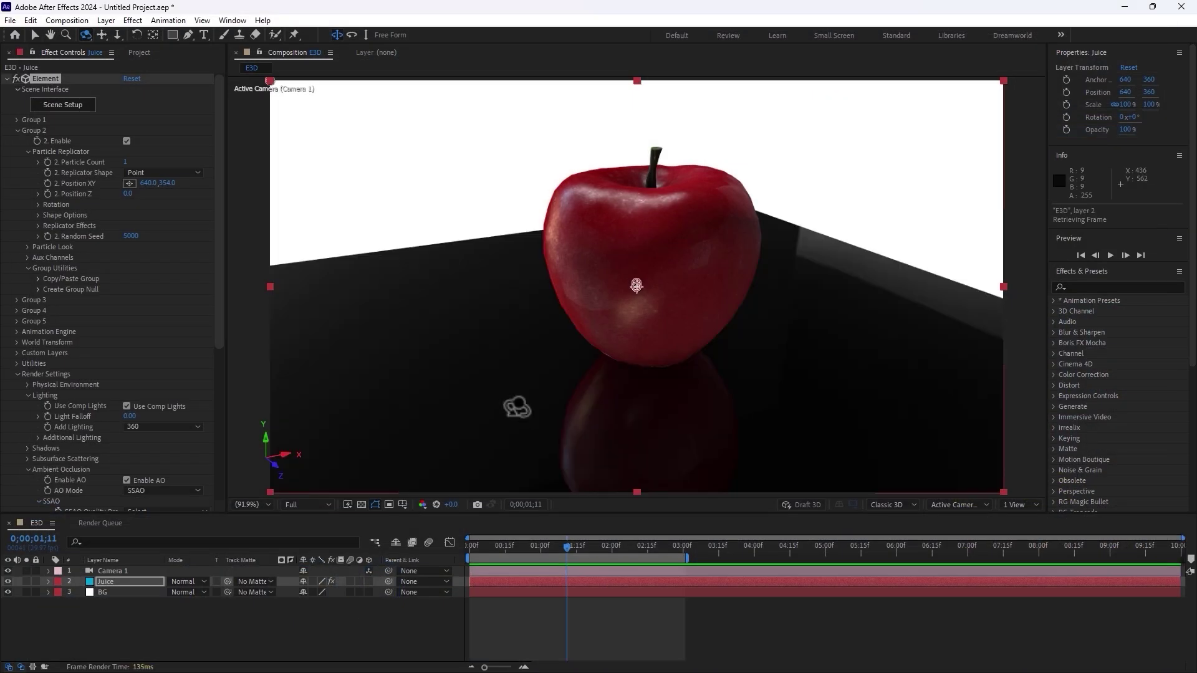
Hide the BG layer for a black background and orbit the camera around the apple.
click(8, 592)
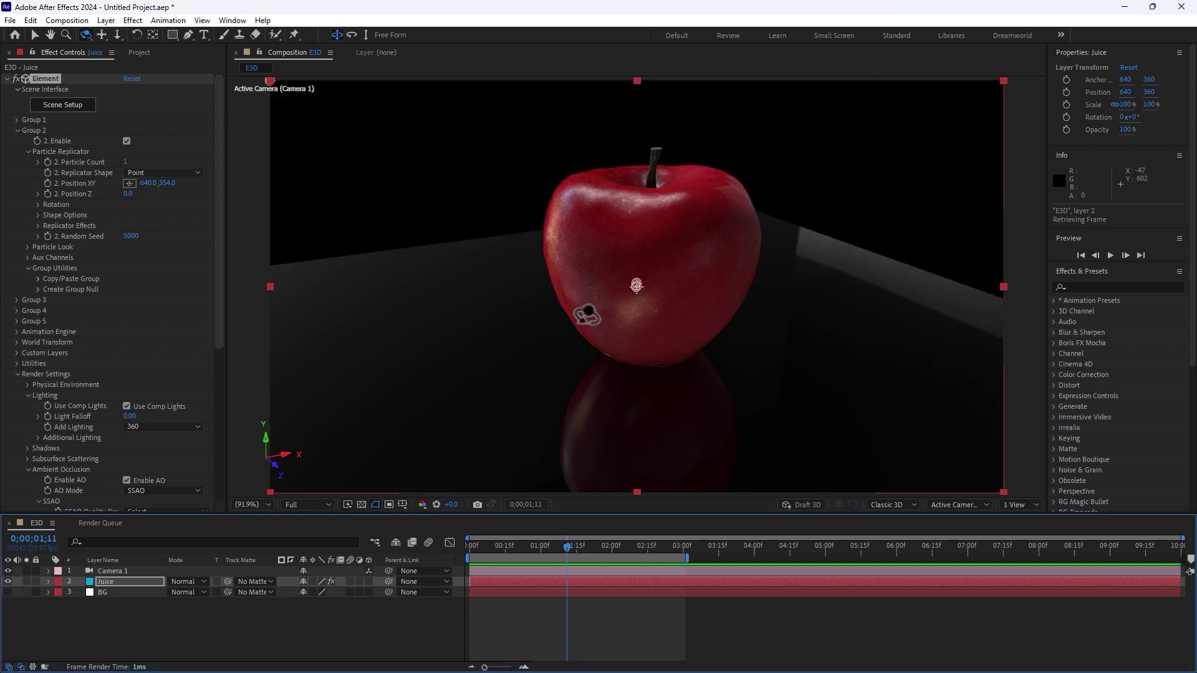
drag(587, 316, 601, 283)
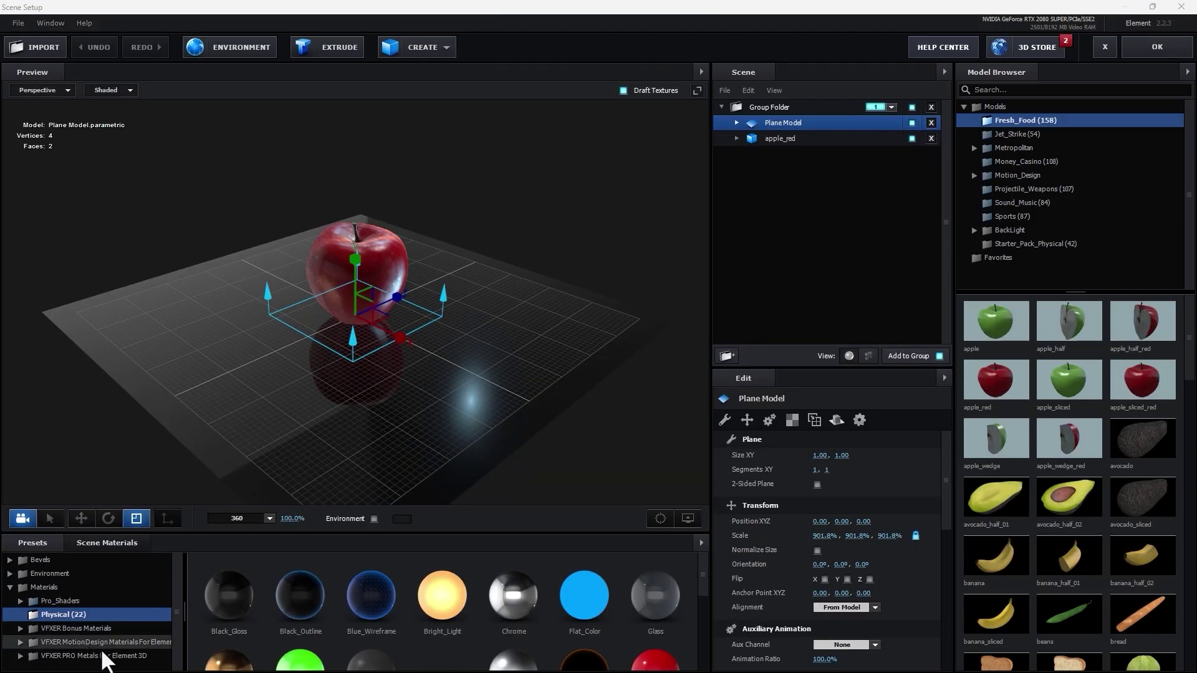
Apply VFXER PRO Metals materials to the floor plane: Metal 007, then a blue brushed metal.
click(134, 655)
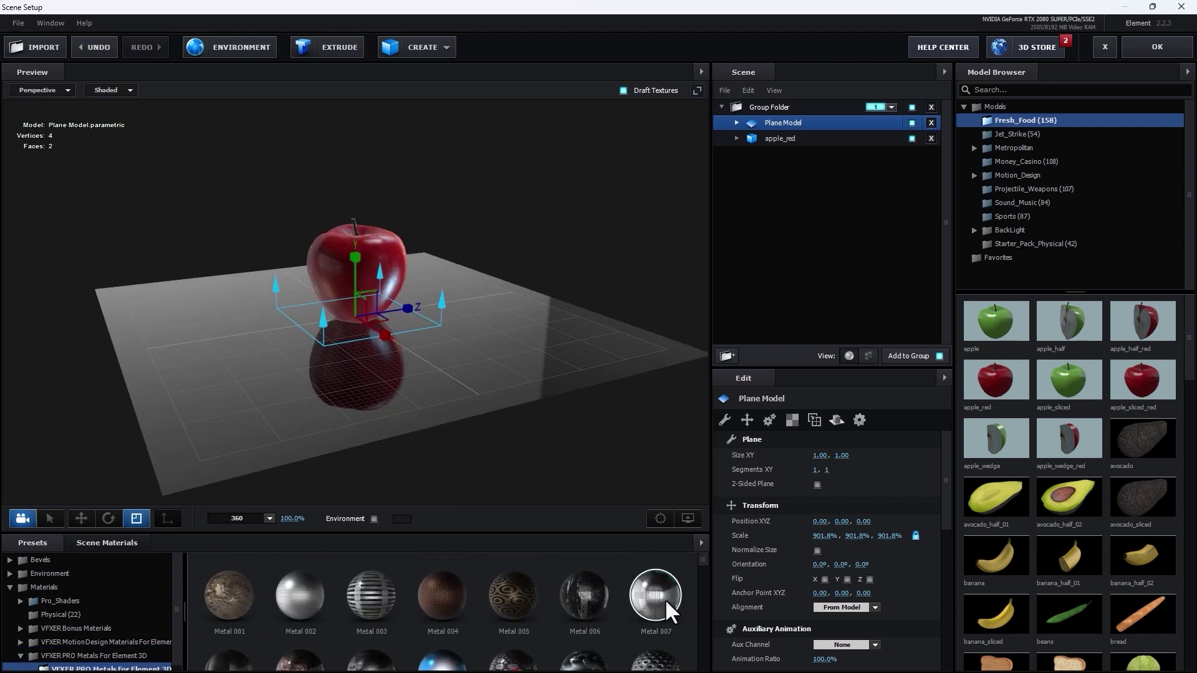
drag(670, 611, 806, 121)
scroll(399, 380, up, 3)
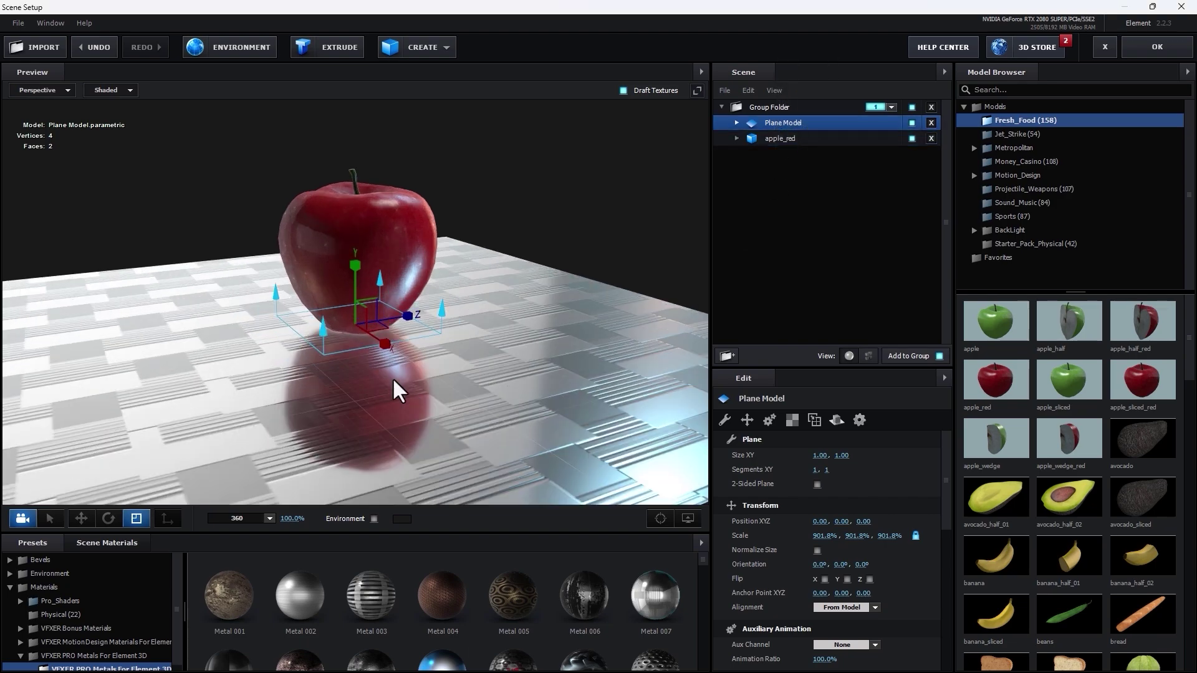
mouse_move(394, 381)
mouse_down()
mouse_move(403, 399)
mouse_move(393, 409)
mouse_move(404, 370)
mouse_up()
scroll(496, 592, down, 3)
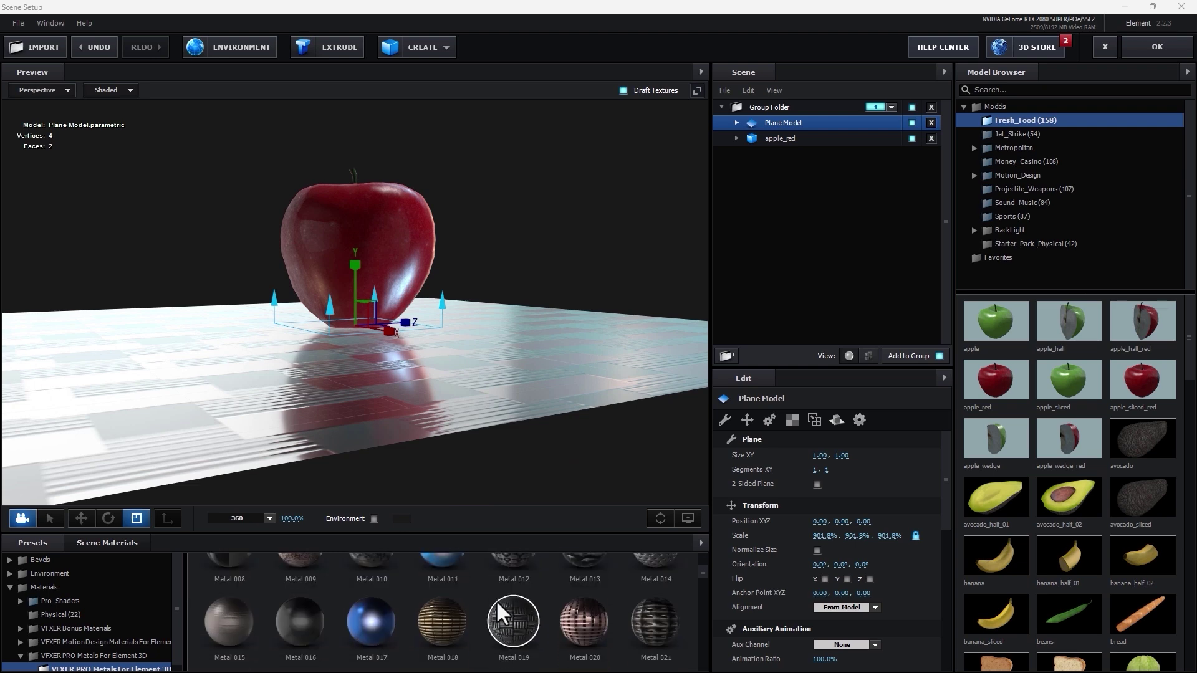
scroll(495, 600, up, 1)
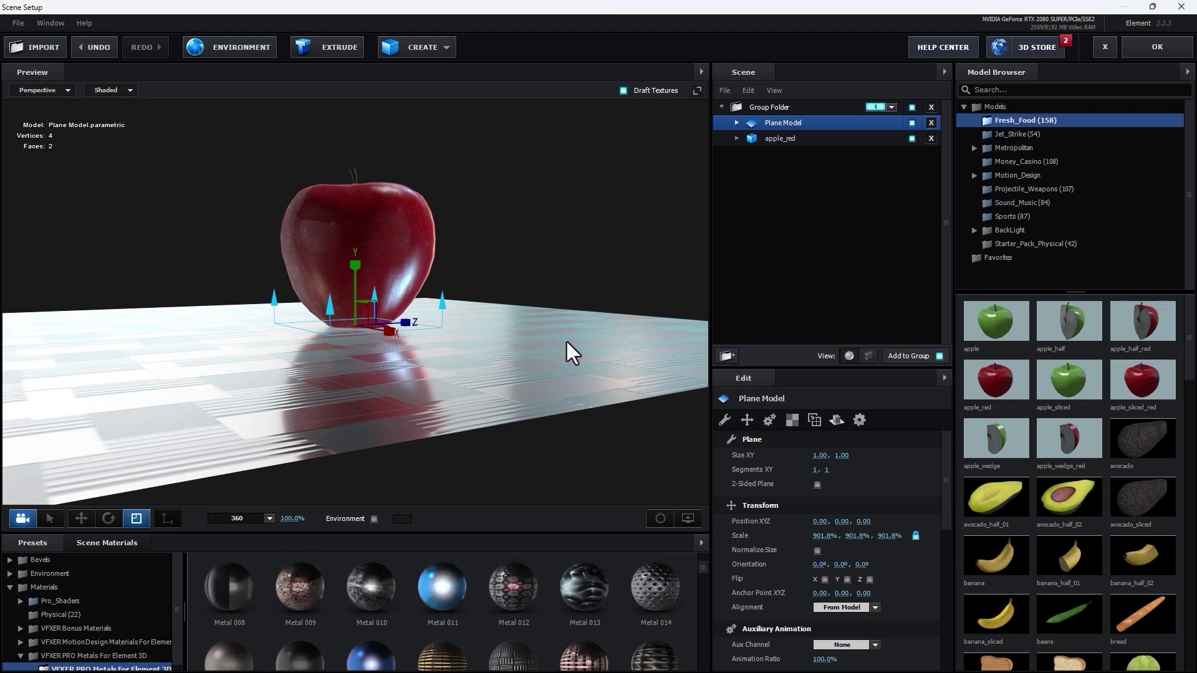
mouse_move(513, 364)
mouse_down()
mouse_move(540, 381)
mouse_move(509, 376)
mouse_up()
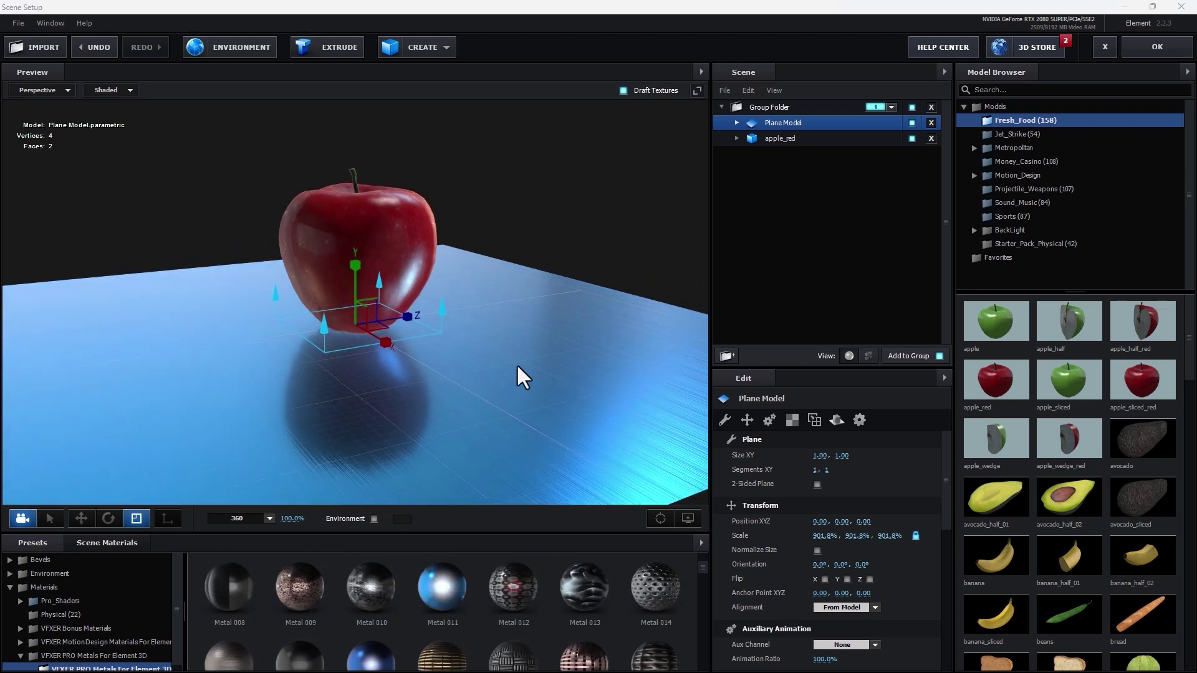
Confirm the Plane Model uses Mirror Surface reflection, apply Metal 047 to the floor, and accept the scene.
right_click(800, 125)
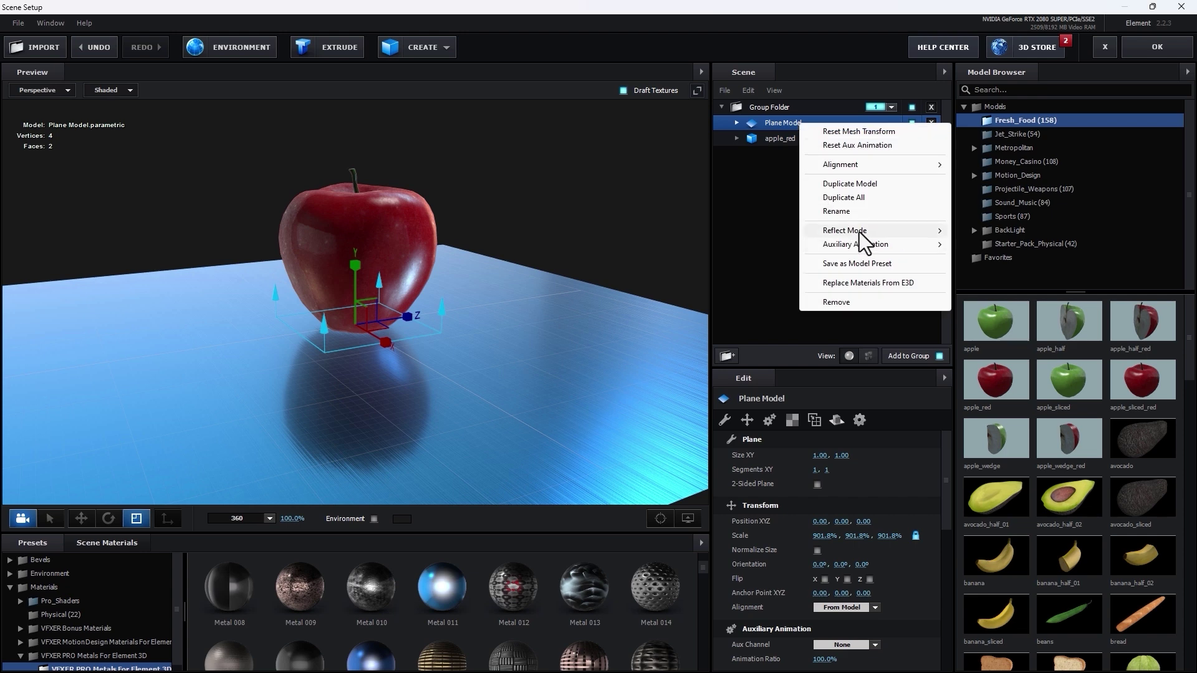
mouse_move(859, 232)
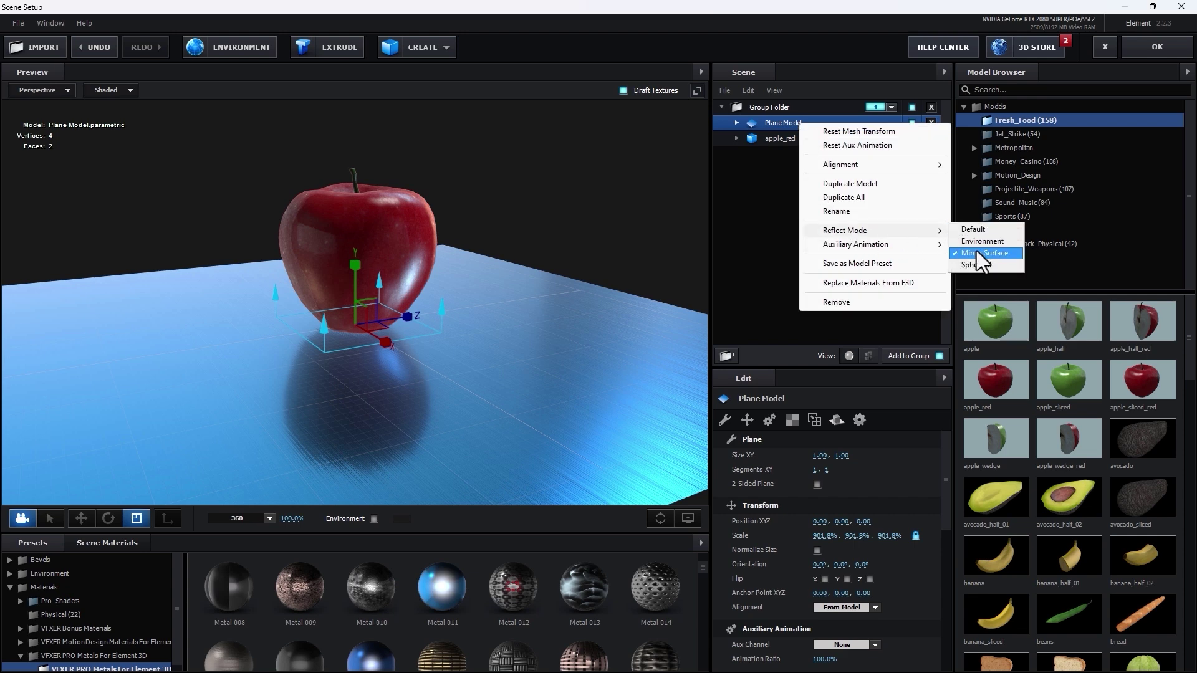
scroll(519, 615, down, 5)
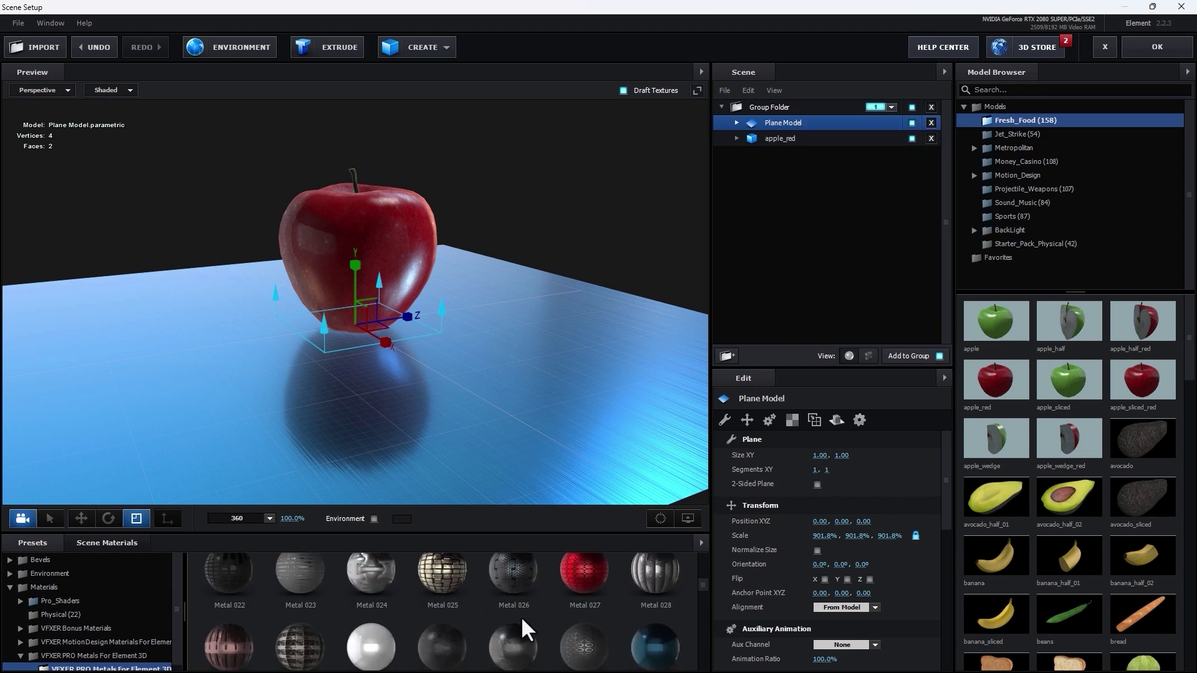
scroll(521, 616, down, 3)
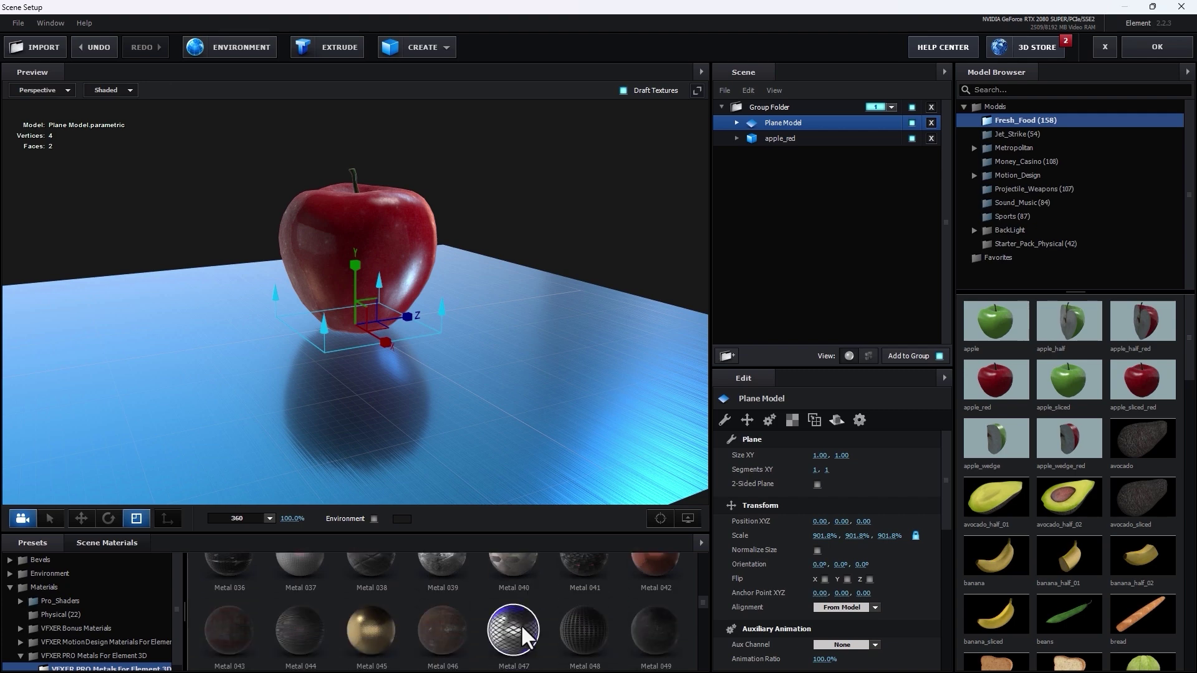
drag(521, 623, 566, 391)
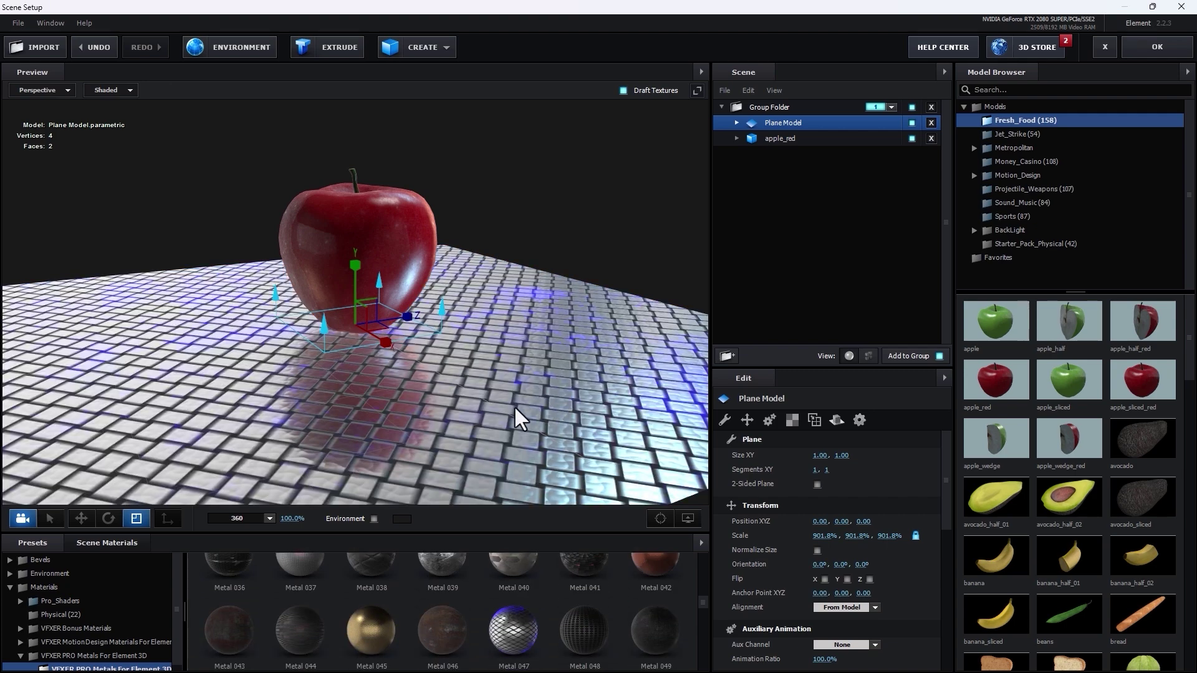
drag(519, 409, 510, 407)
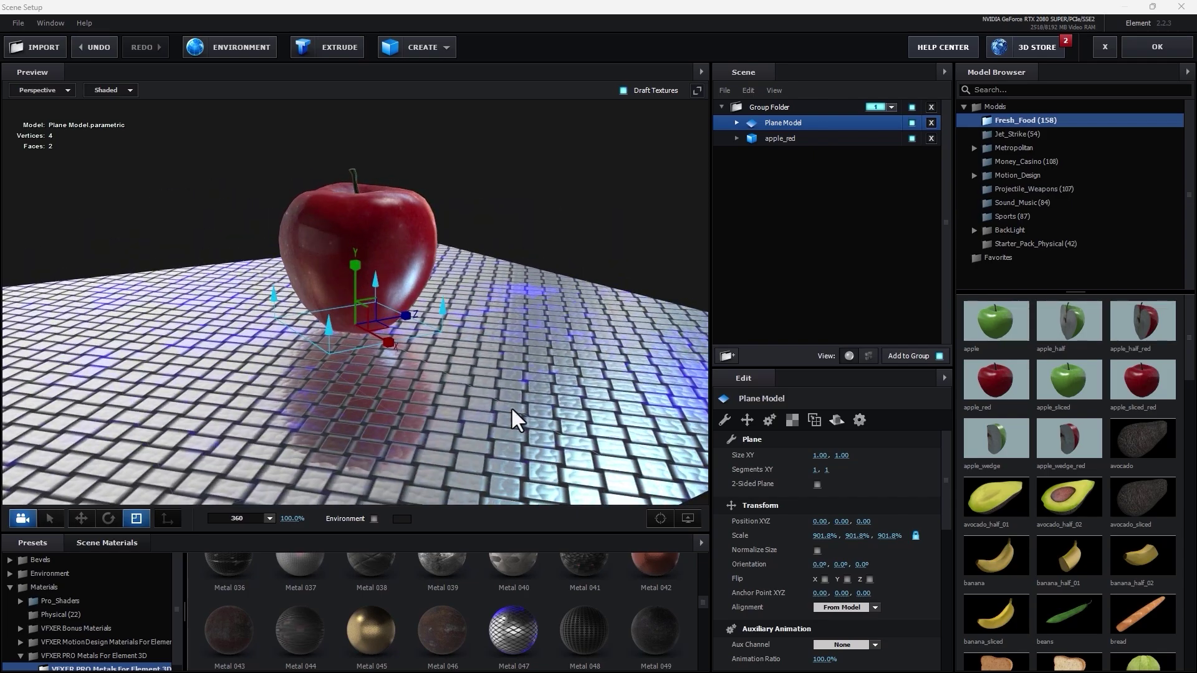
click(1157, 47)
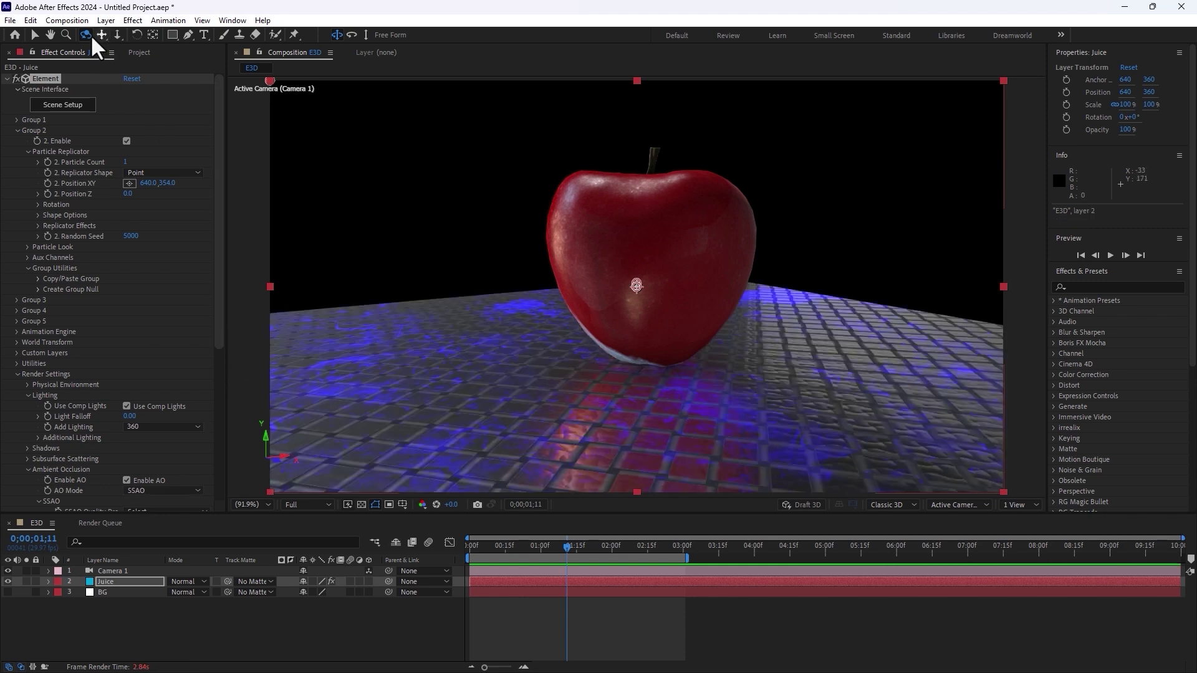
Orbit Camera 1 to look down across the tiled metal floor at the apple.
drag(555, 214, 564, 178)
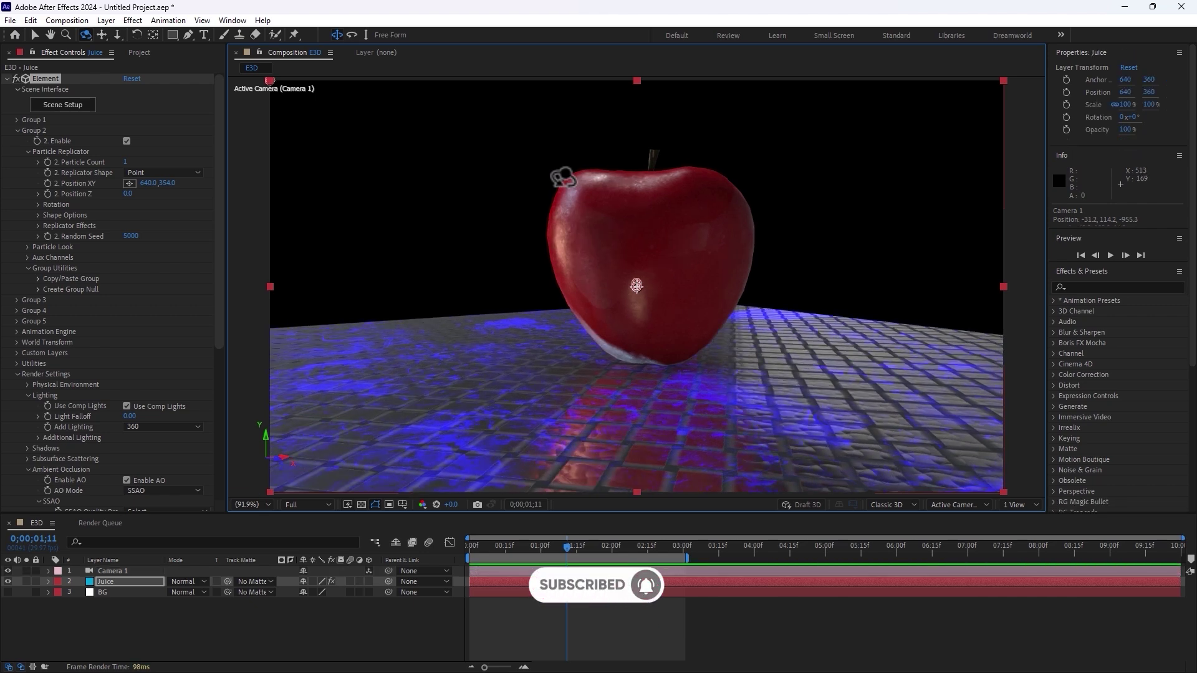
mouse_move(562, 180)
mouse_down()
mouse_move(516, 177)
mouse_move(563, 177)
mouse_up()
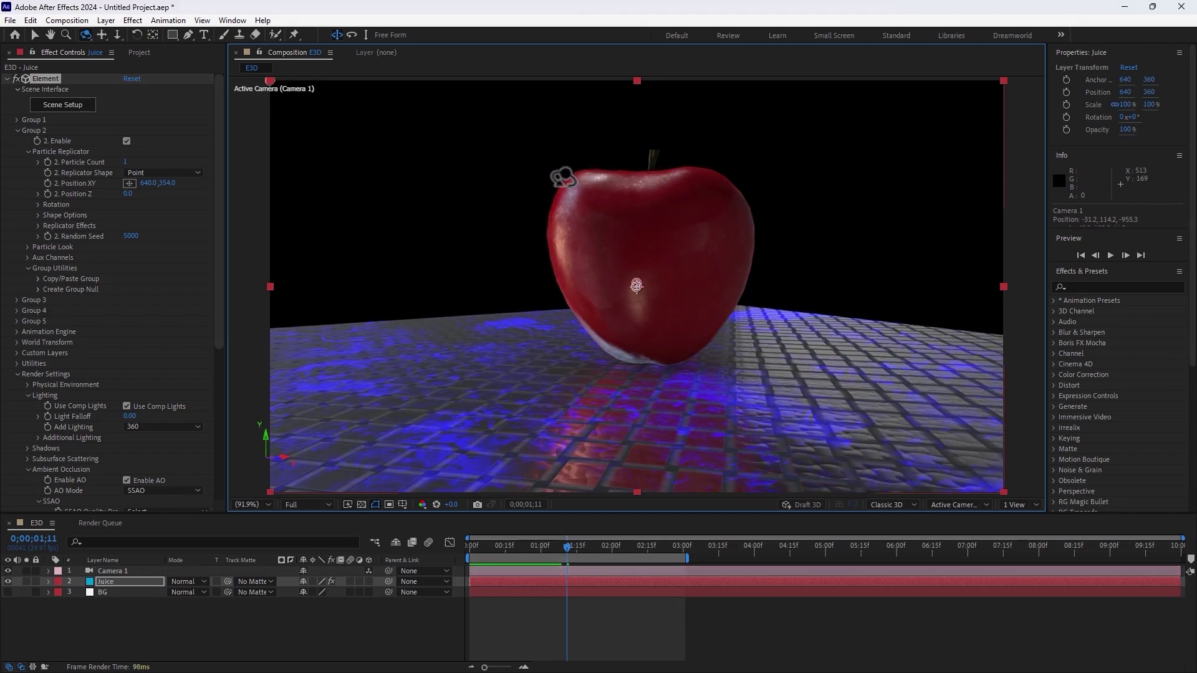